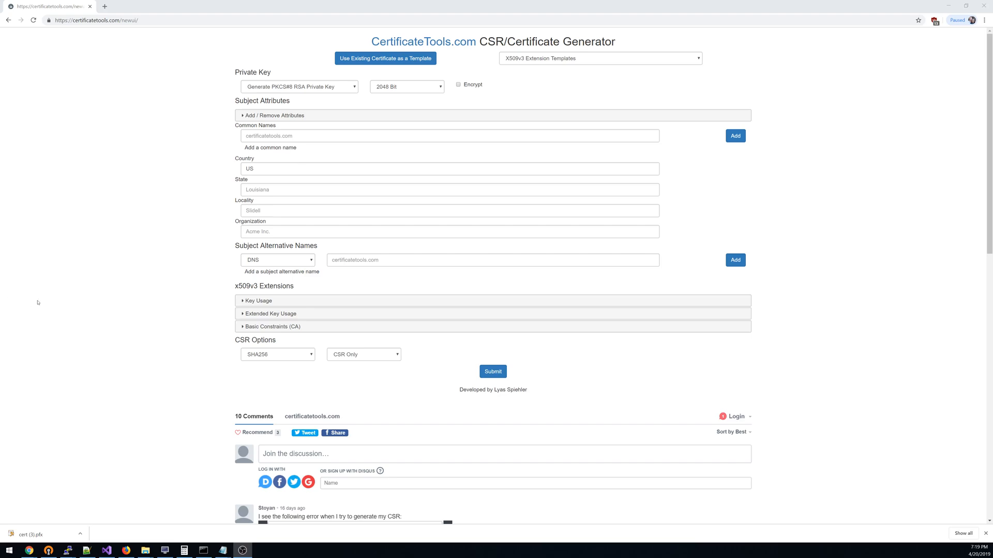
- Add certificatetools.com as a common name for the certificate request
left_click(268, 135)
key("Down")
key("Return")
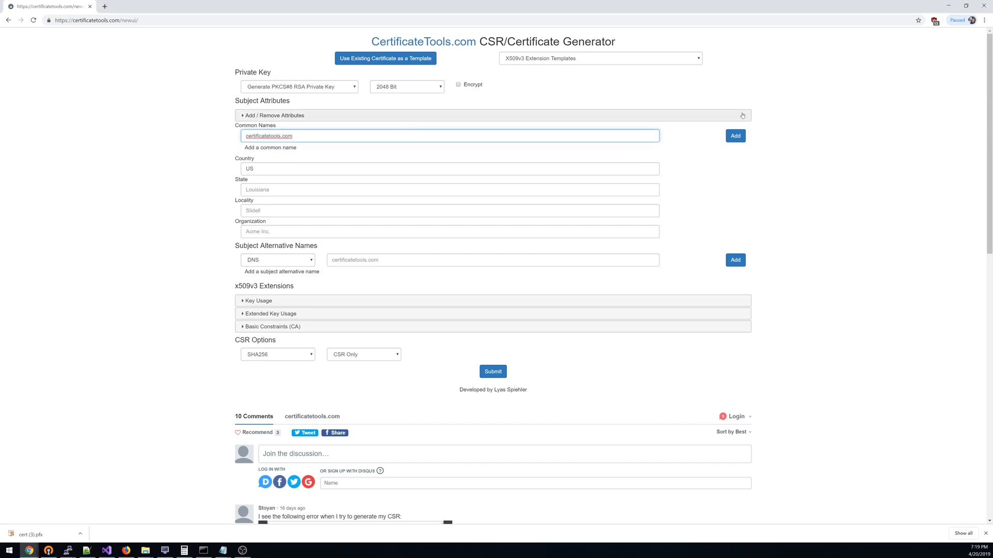
left_click(735, 135)
key("ctrl+c")
left_click(371, 259)
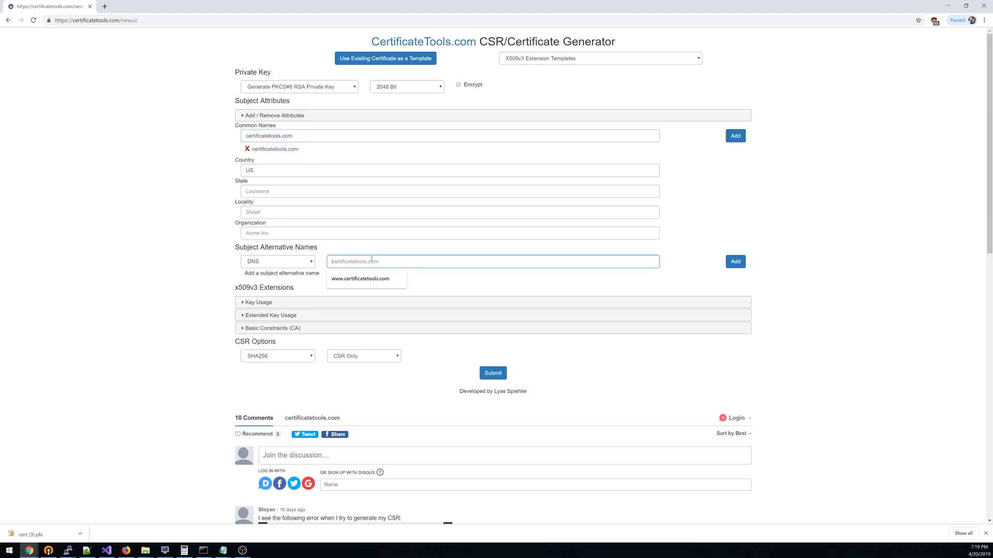
key("ctrl+v")
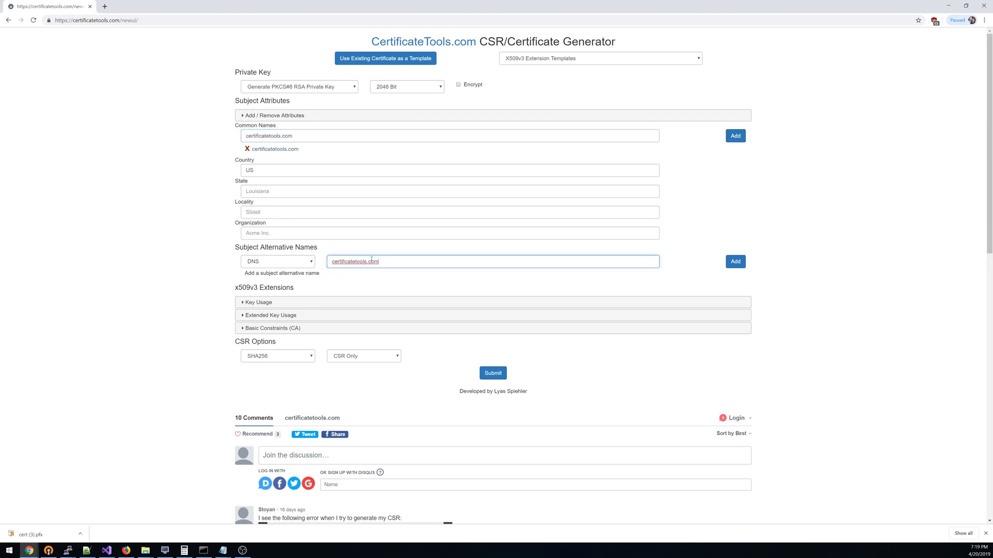
left_click(735, 261)
key("Home")
type("www.")
key("Return")
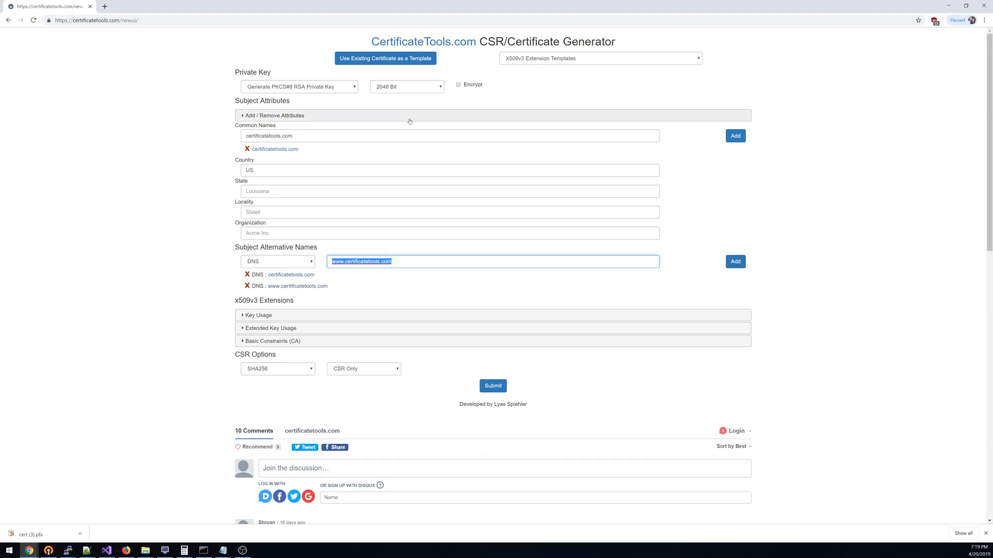
- Generate a certificate signing request with a 2048-bit PKCS#8 RSA private key
left_click(332, 89)
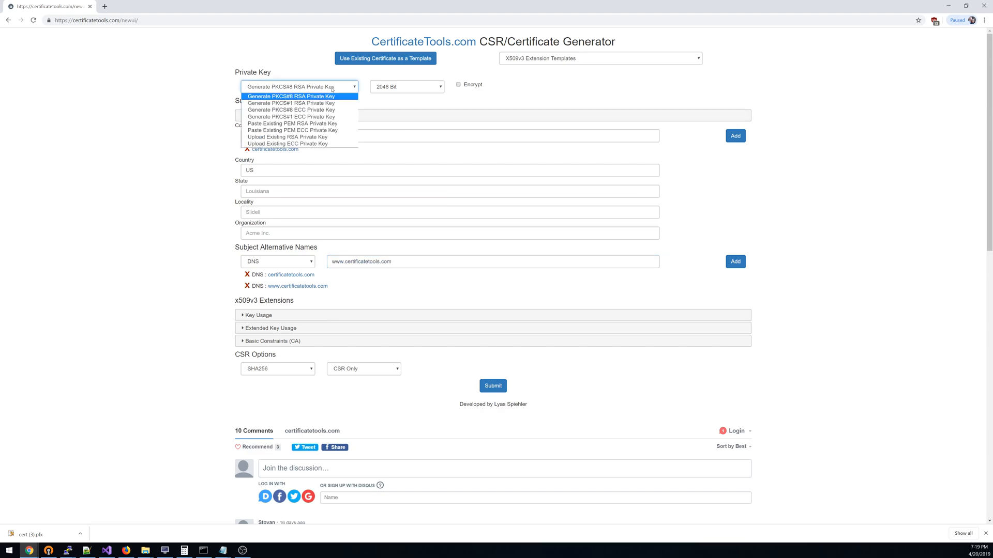
left_click(332, 90)
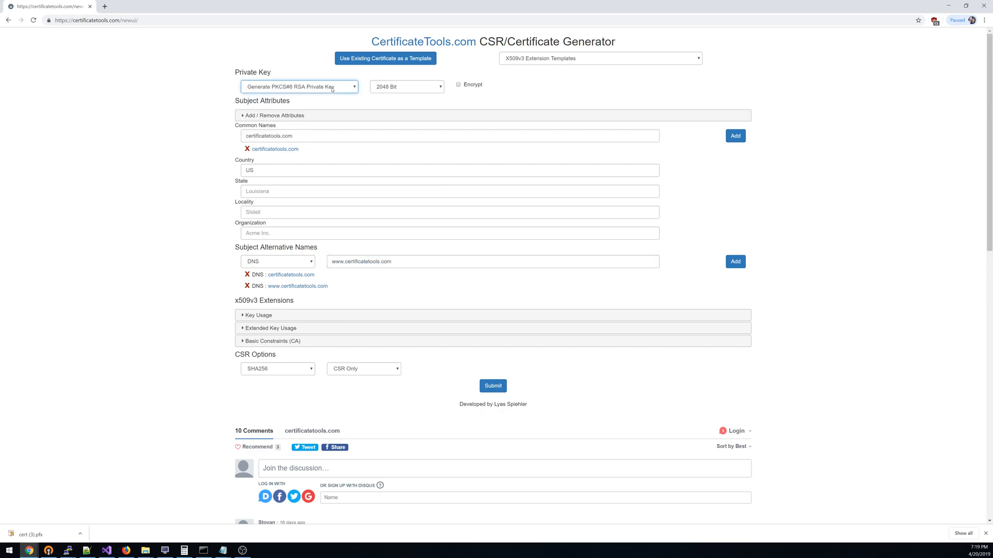
left_click(403, 90)
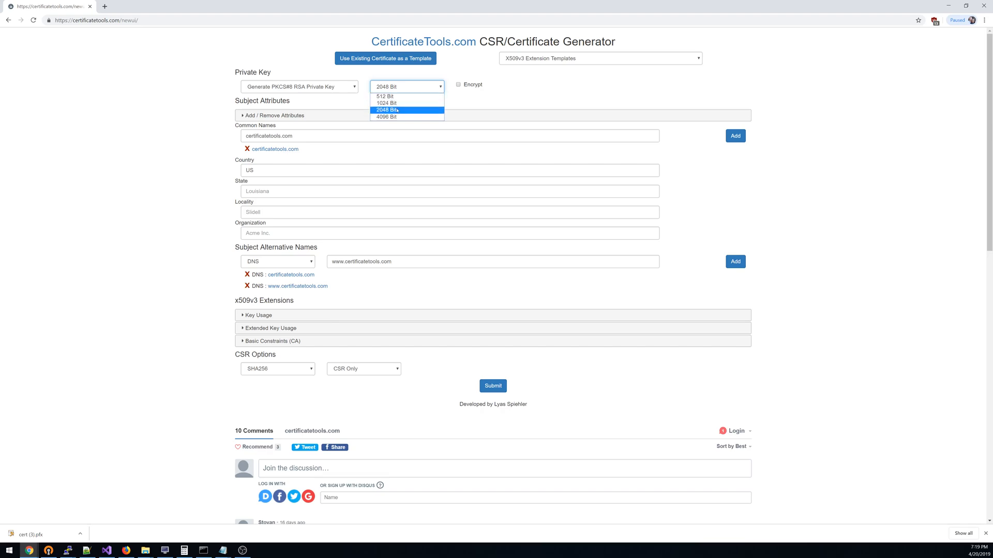
left_click(397, 110)
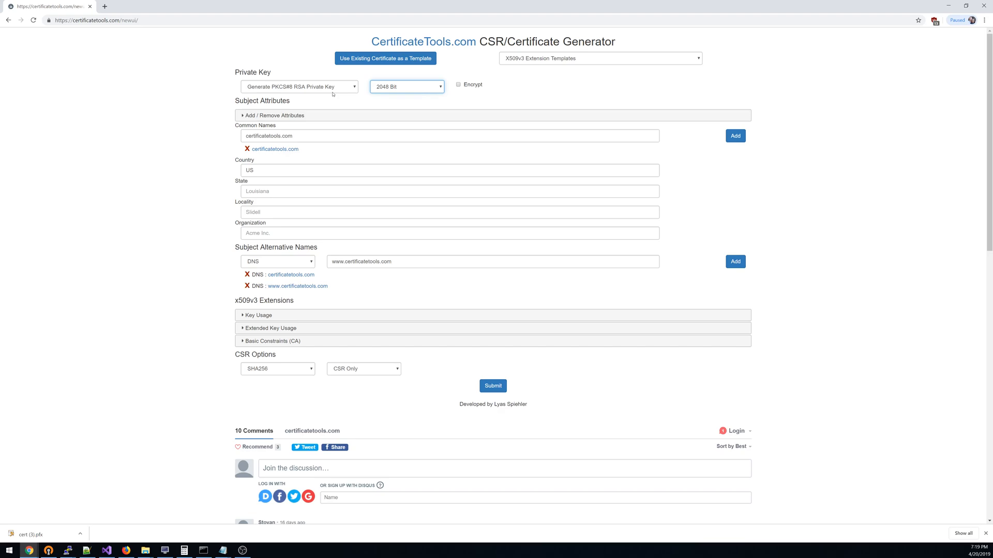
left_click(490, 389)
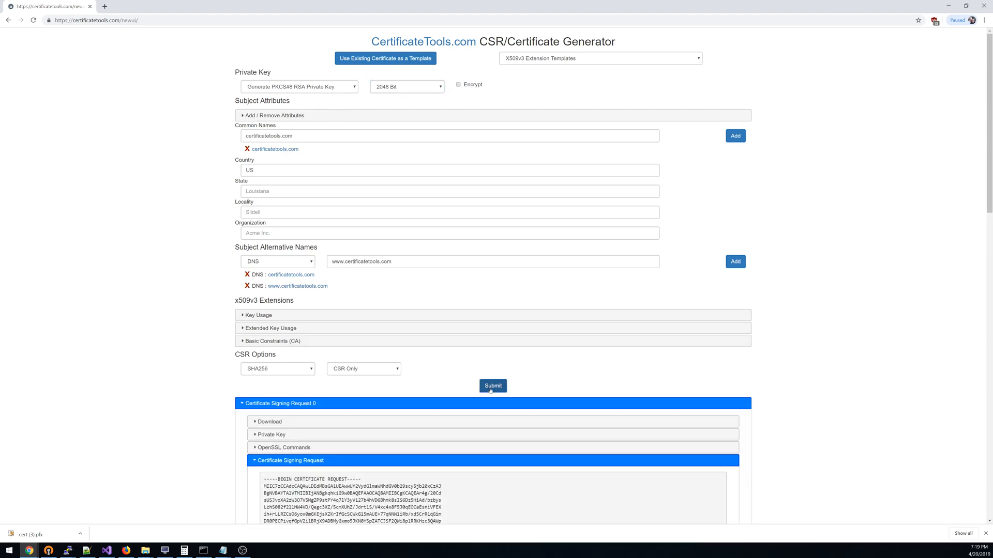
- Display the full private key of the generated Certificate Signing Request 0
scroll(437, 400, "down", 1)
left_click(270, 402)
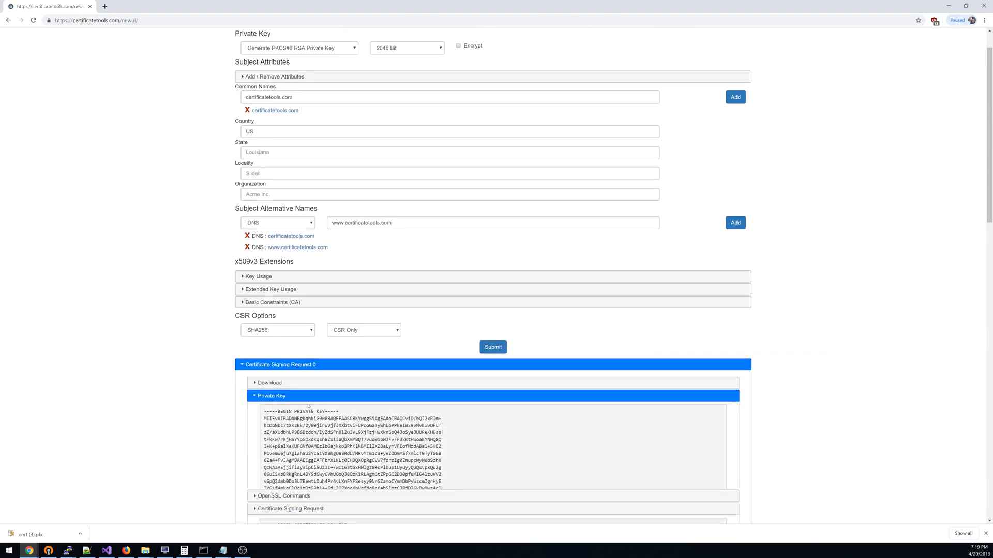
scroll(270, 402, "down", 2)
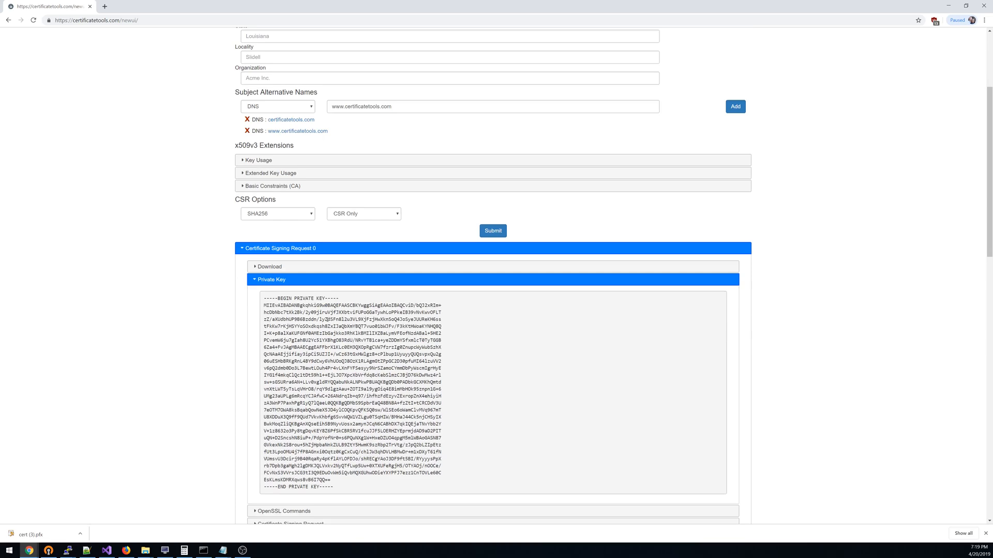
- Generate another signing request with a PKCS#1 RSA private key and display its private key
scroll(293, 112, "up", 3)
left_click(293, 87)
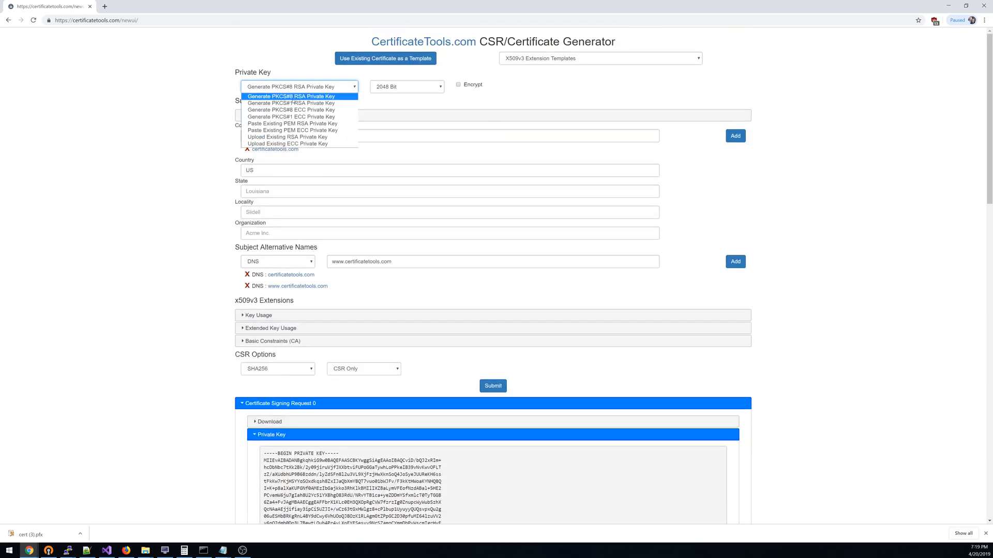
left_click(292, 103)
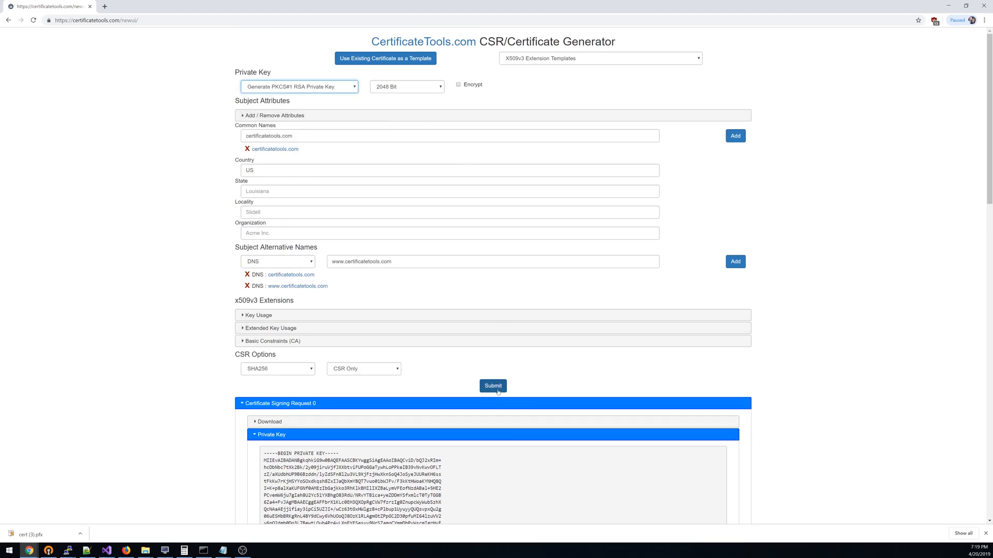
left_click(495, 388)
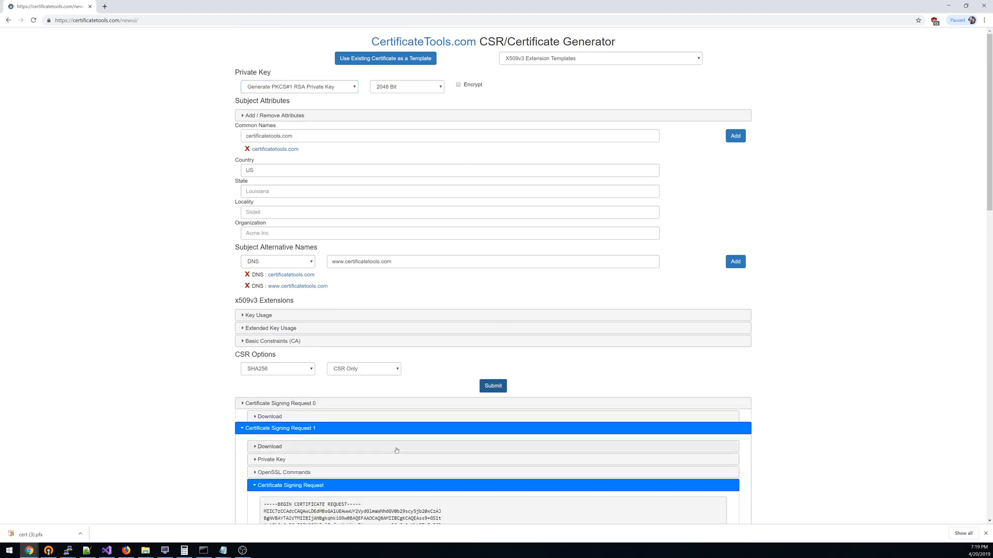
left_click(280, 449)
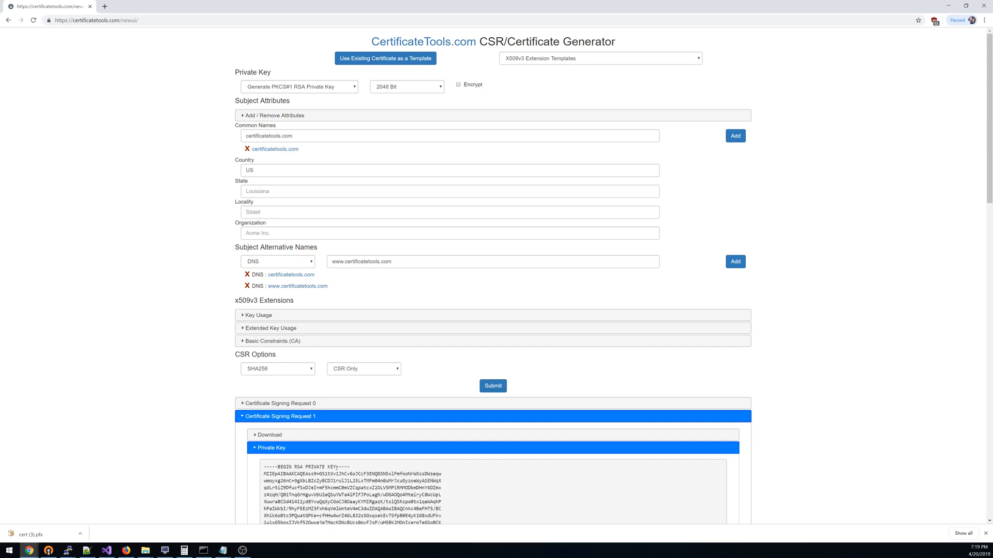
- Generate a signing request with a PKCS#8 ECC private key, then display and highlight its private key text
left_click(316, 87)
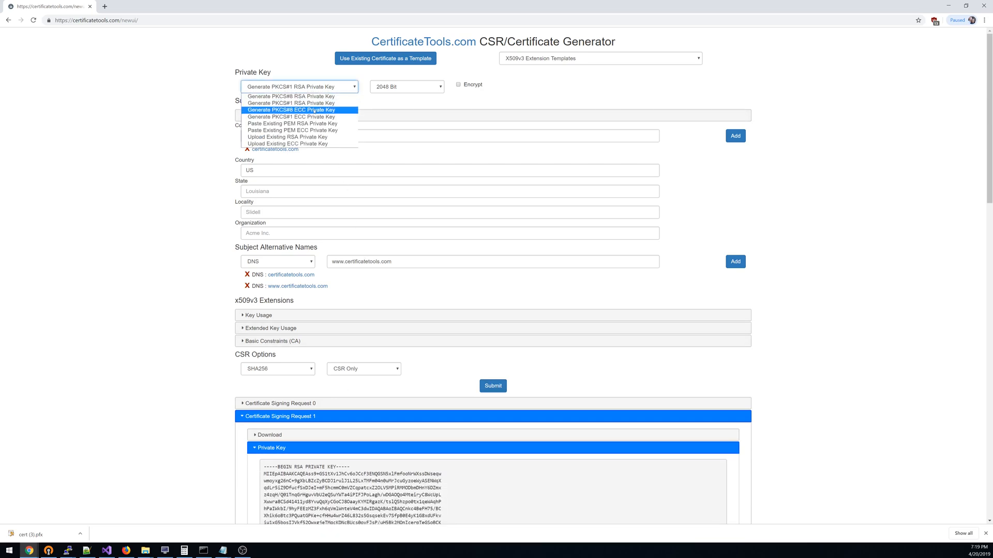
left_click(315, 111)
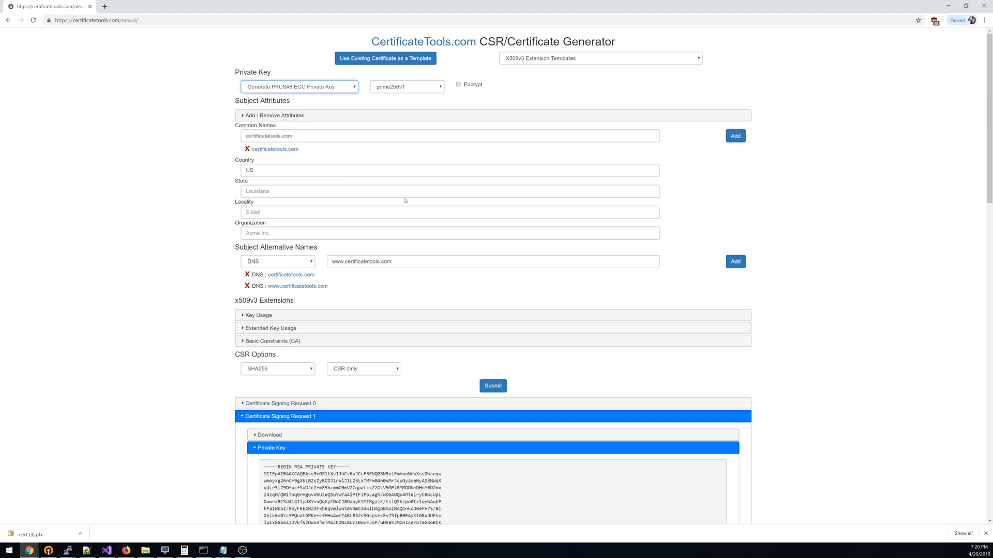
left_click(492, 385)
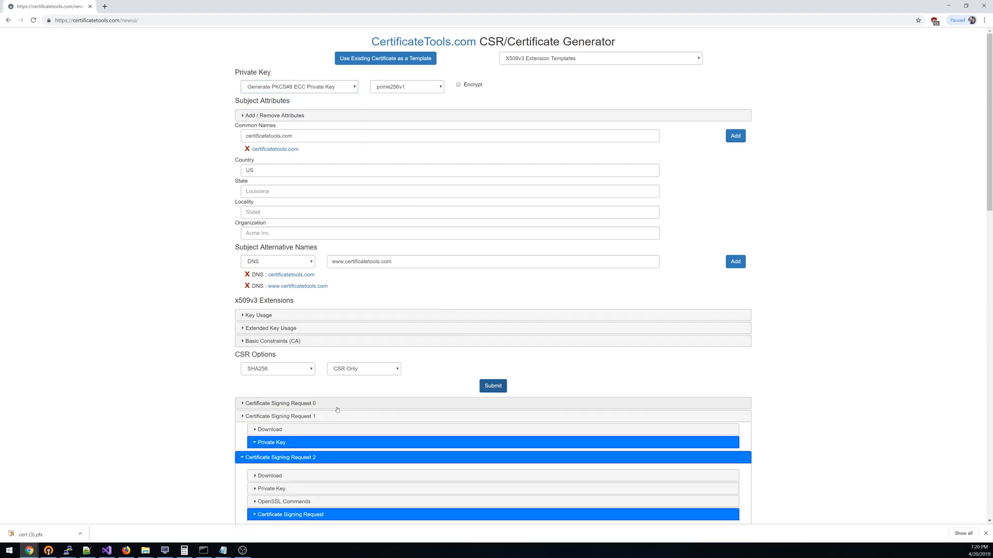
left_click(272, 462)
scroll(325, 465, "down", 3)
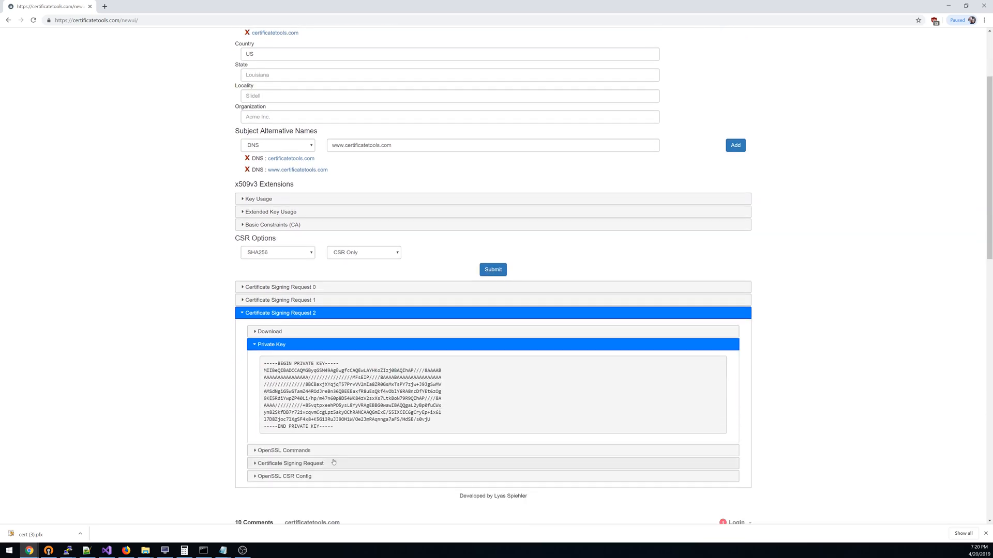
left_click_drag(280, 370, 345, 429)
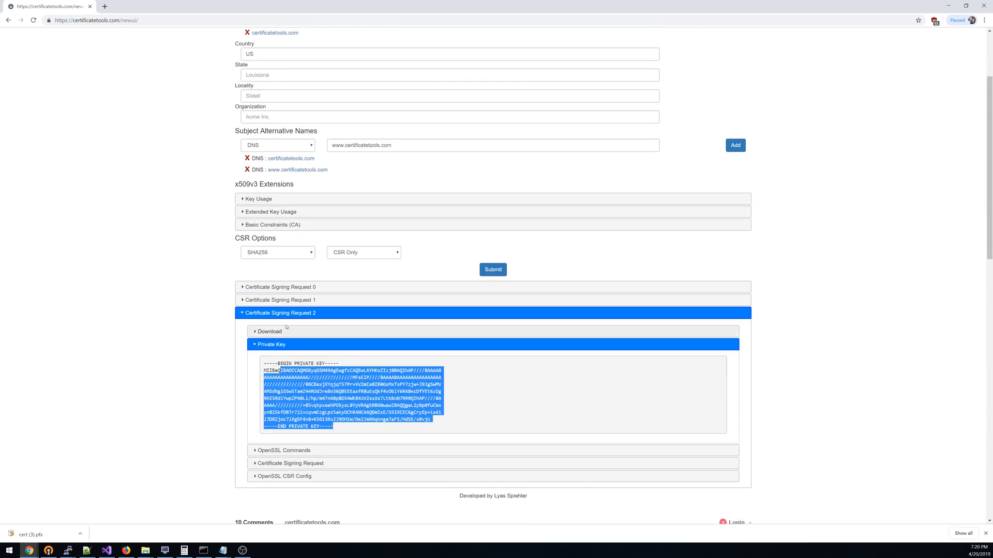
- Choose a PKCS#1 ECC private key and enable its encryption with the key password and the AES256 cipher
scroll(270, 331, "up", 3)
left_click(277, 87)
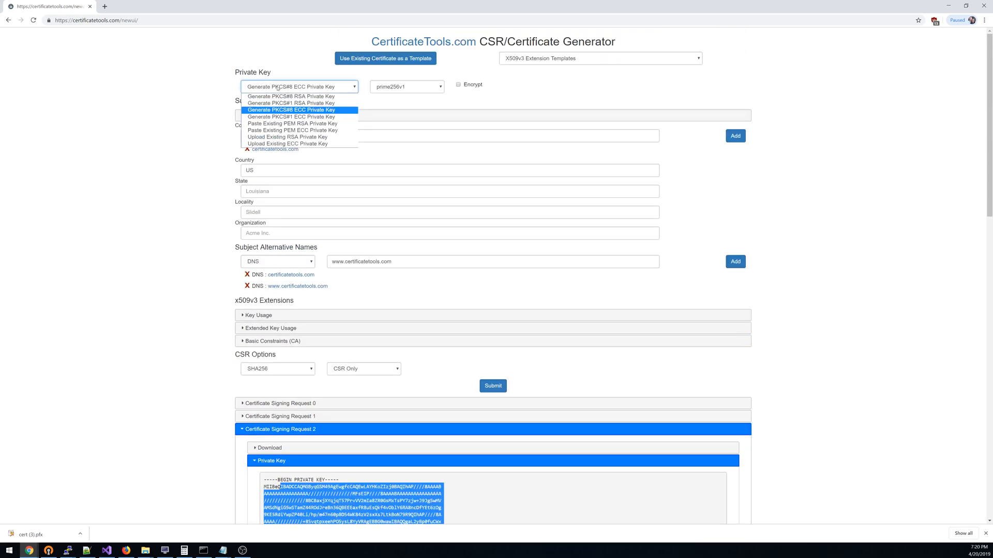
left_click(291, 118)
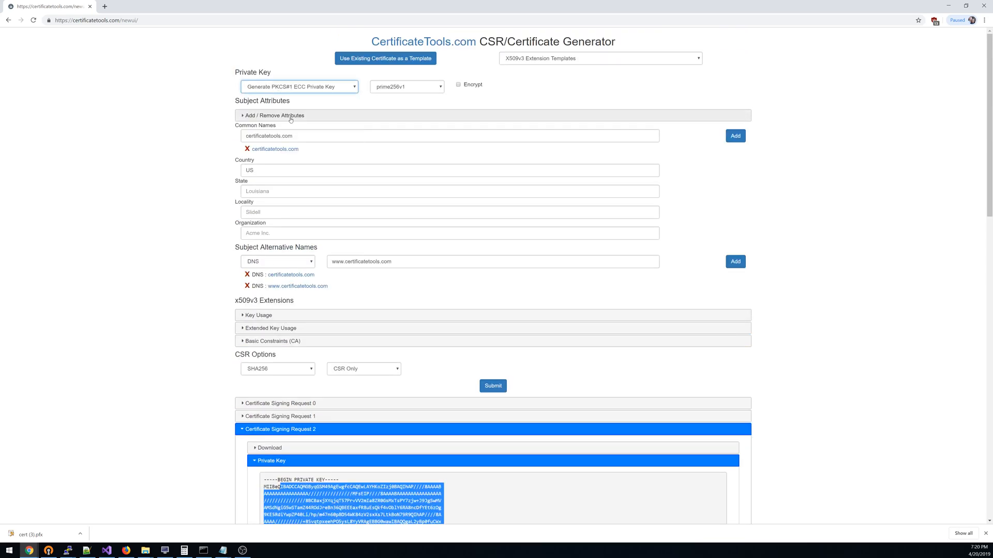
left_click(458, 86)
left_click(526, 89)
type("p")
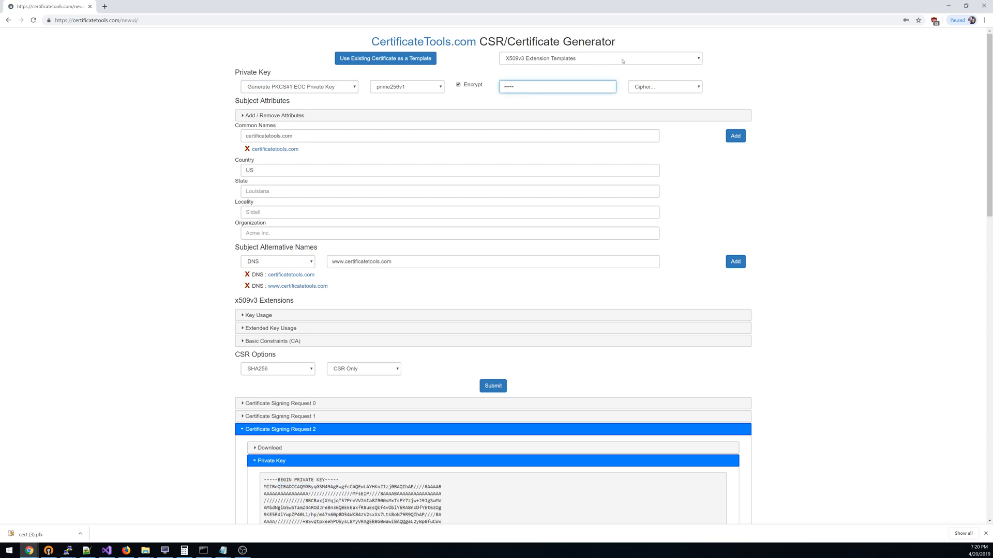
left_click(661, 87)
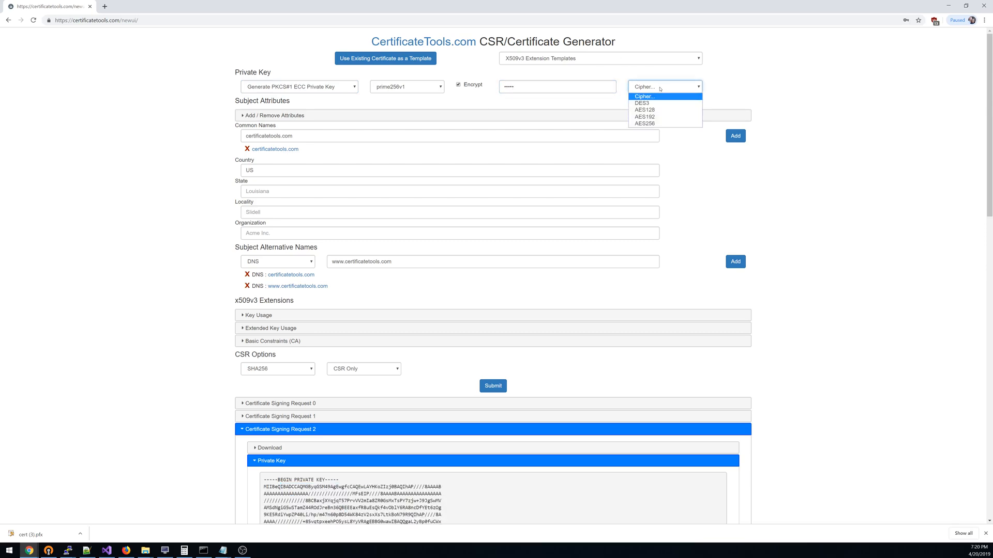
left_click(646, 123)
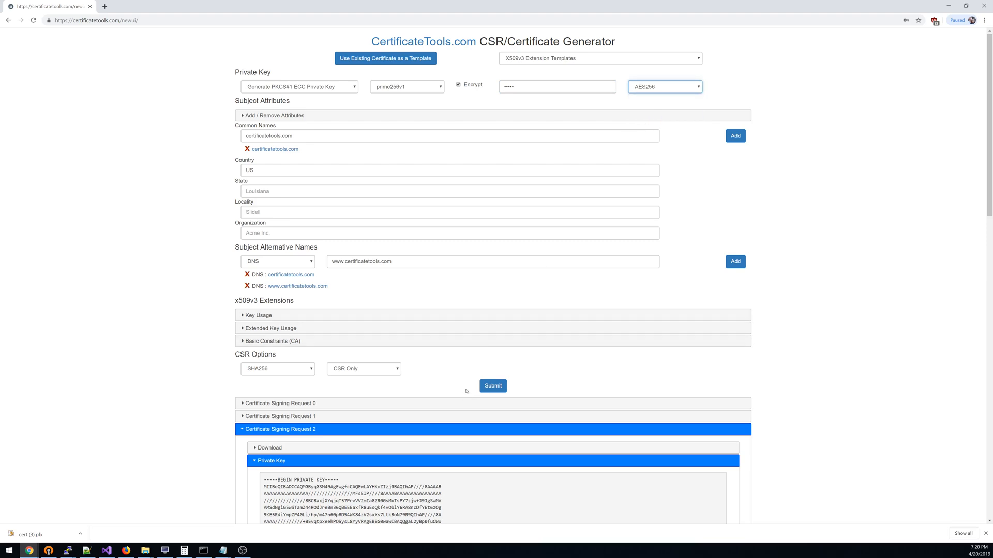
- Generate the signing request with the encrypted key, then display its private key and highlight the encryption header
scroll(412, 412, "down", 2)
left_click(495, 271)
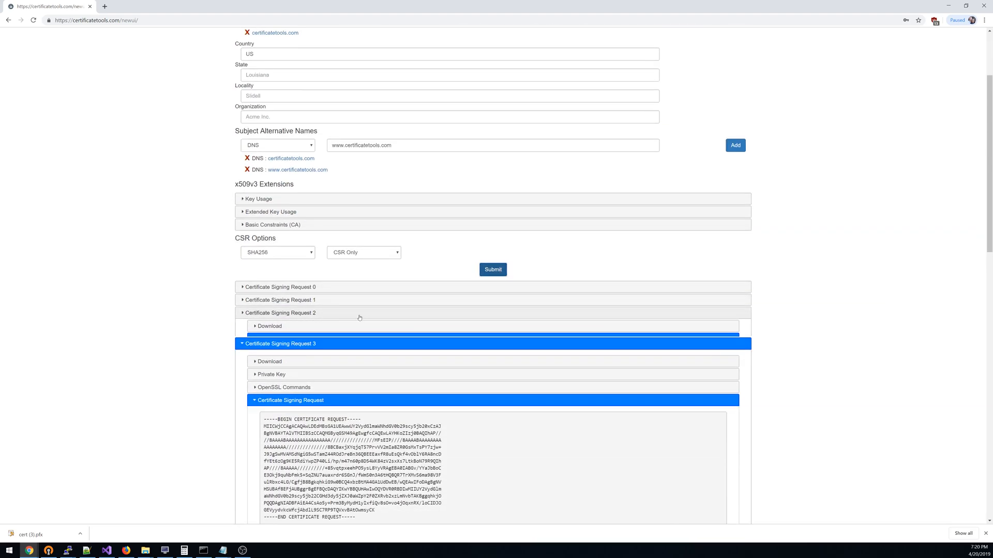
left_click(307, 358)
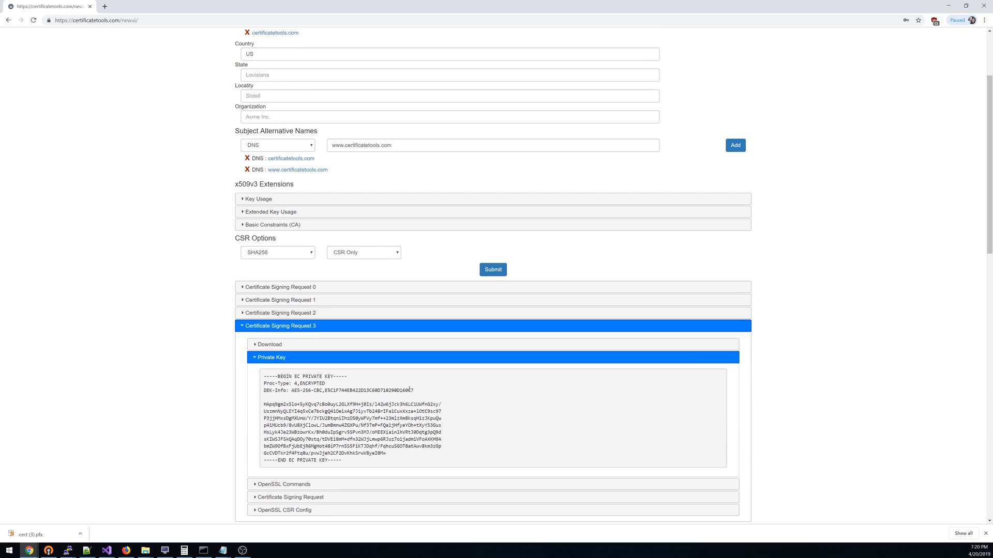
left_click_drag(413, 390, 264, 378)
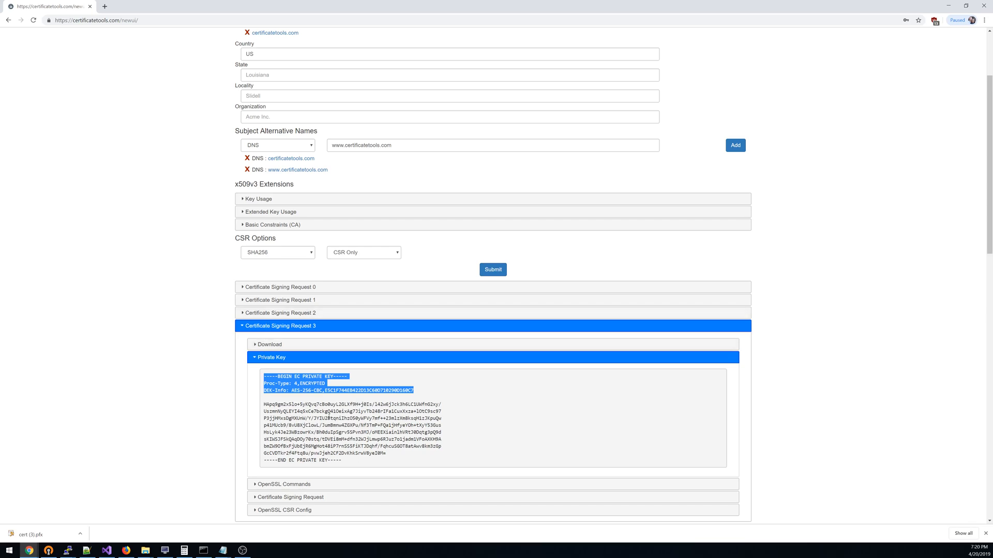
- Try the multi-value option for the Country subject attribute
scroll(360, 436, "up", 3)
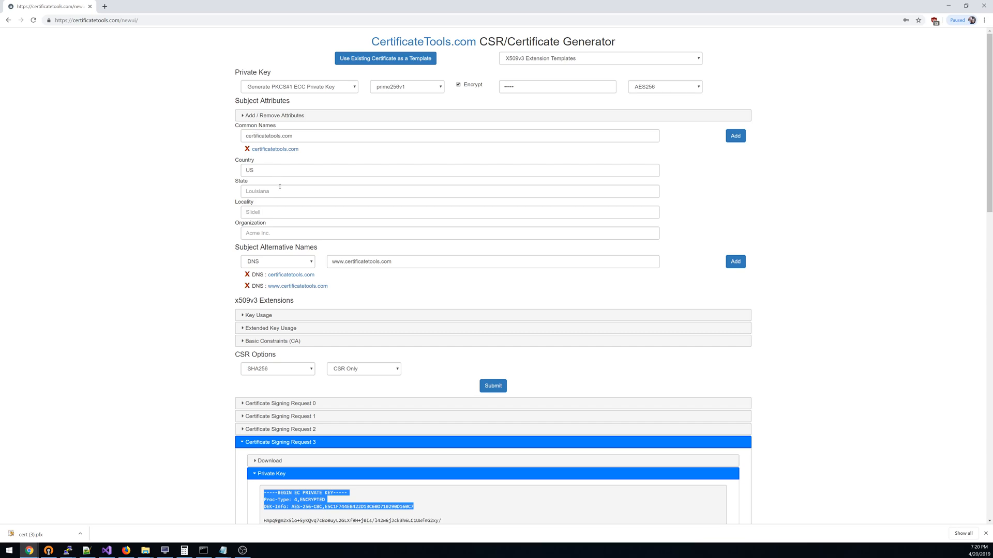
left_click(246, 117)
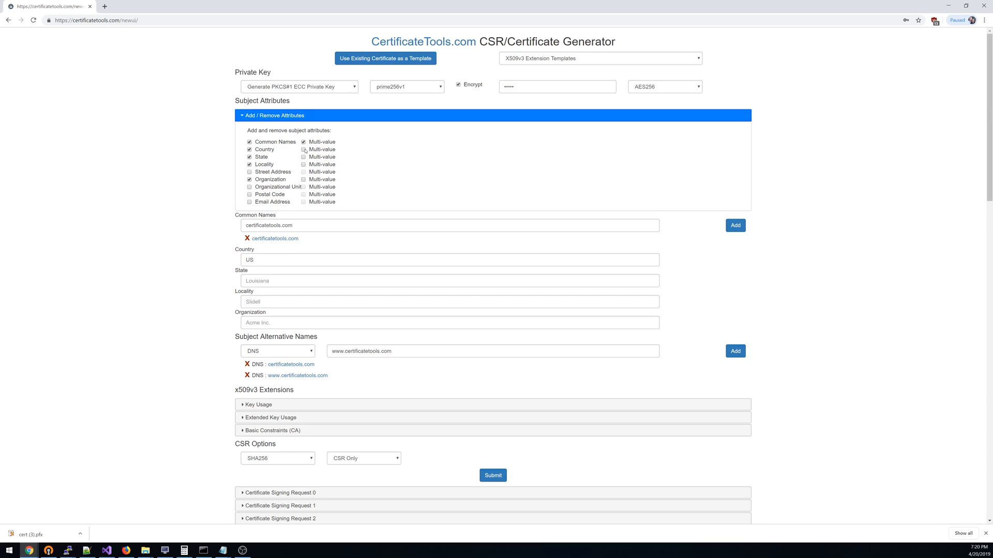
left_click(303, 150)
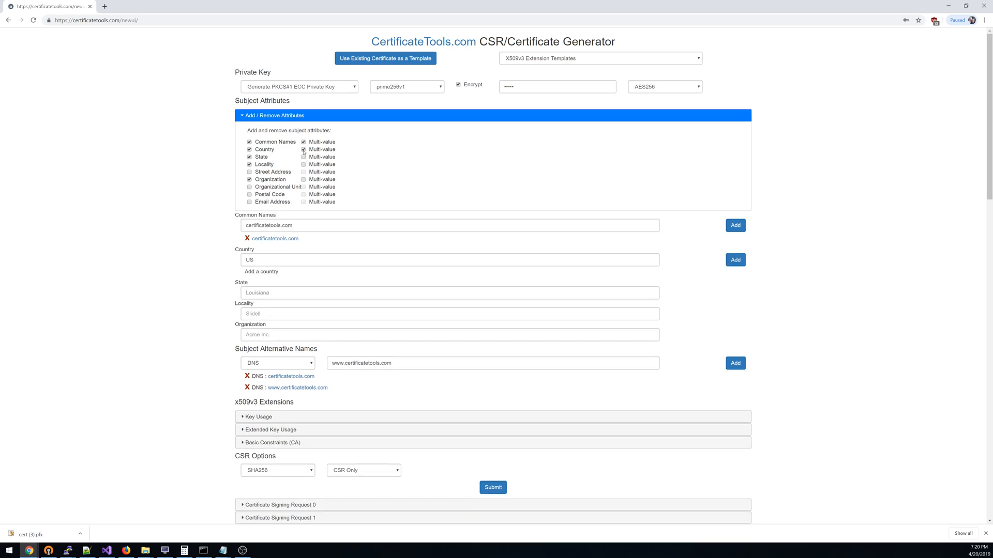
left_click(303, 150)
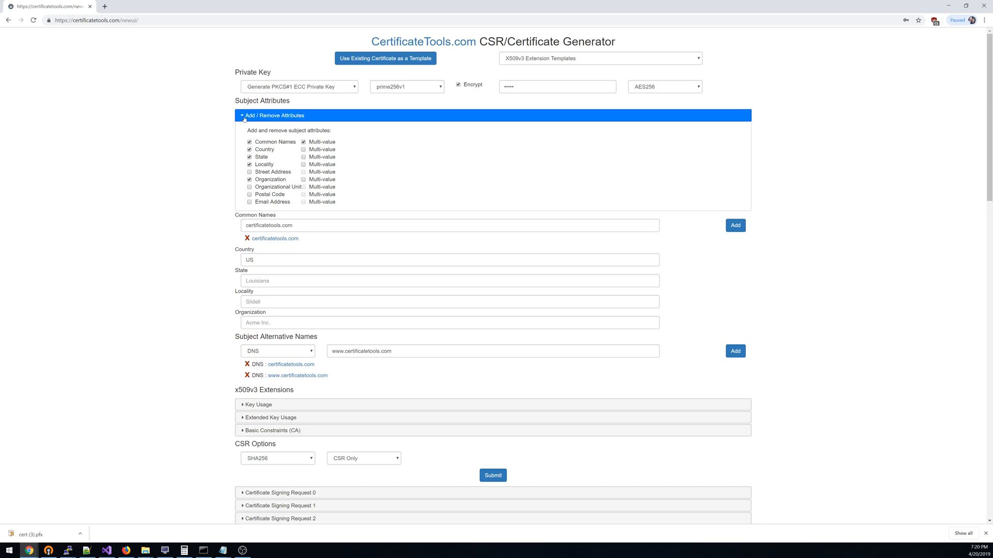
left_click(246, 117)
- Expand the Key Usage and Extended Key Usage extensions to examine their available and enabled options
scroll(261, 227, "down", 2)
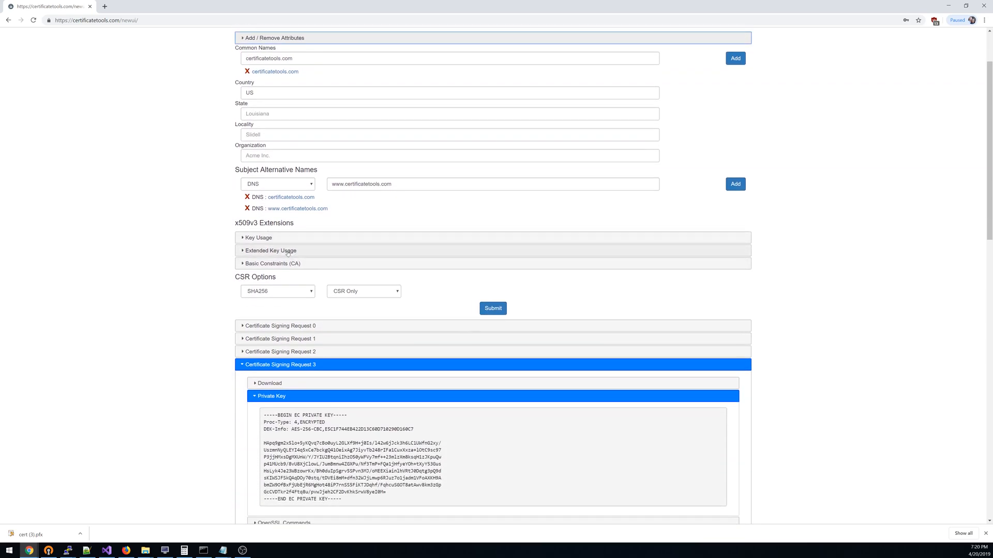
left_click(259, 238)
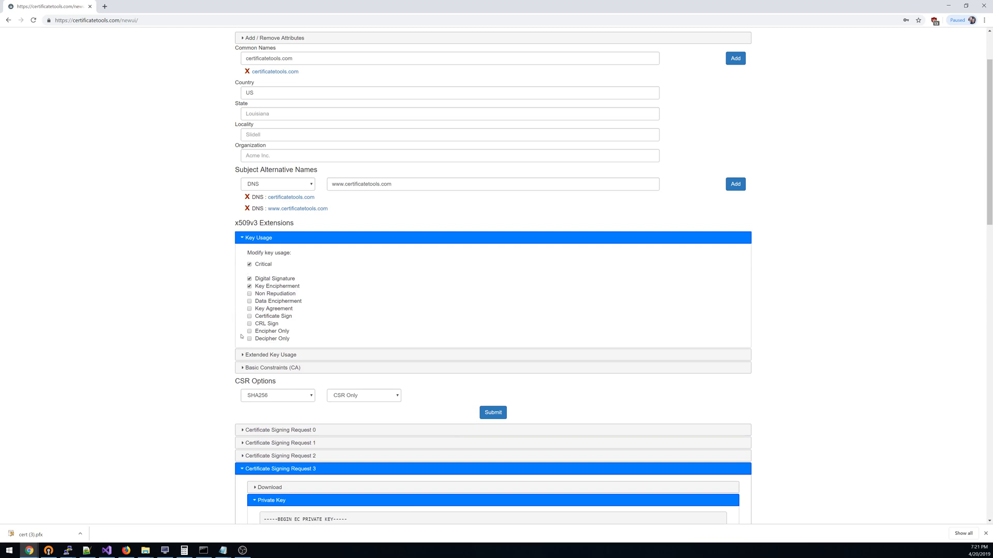
left_click(249, 355)
scroll(250, 356, "down", 2)
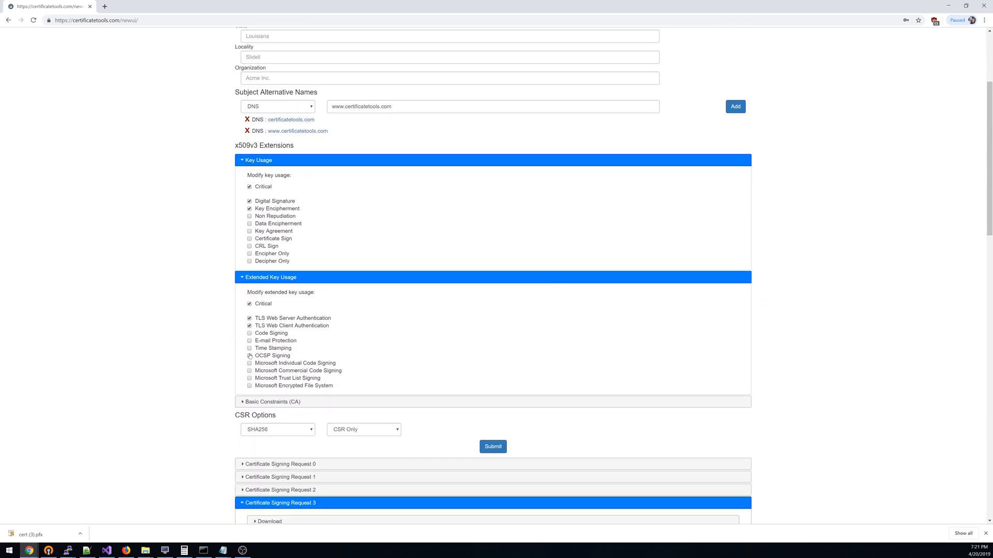
- Try the Root Certificate Authority extension template and replace it with the Web Server template
scroll(249, 355, "up", 2)
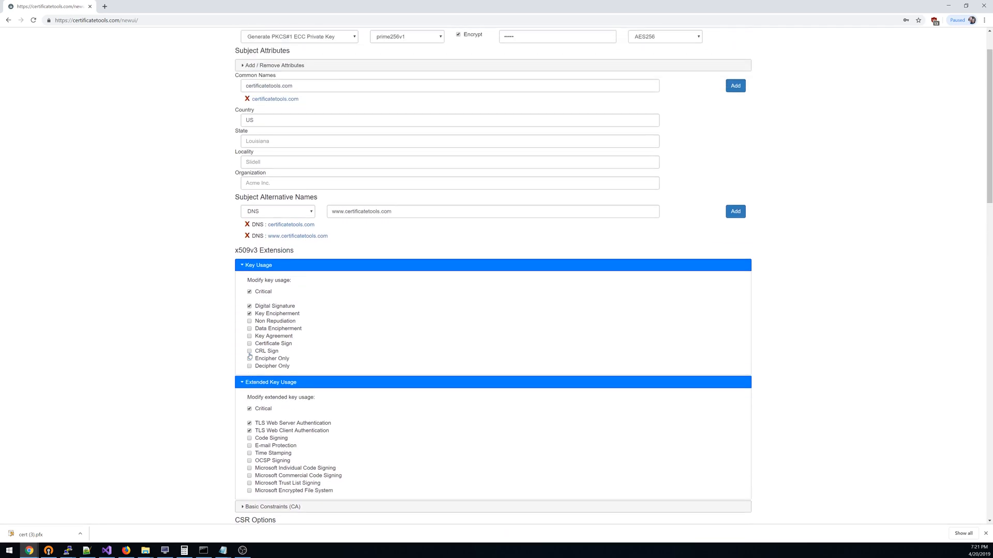
scroll(249, 356, "up", 1)
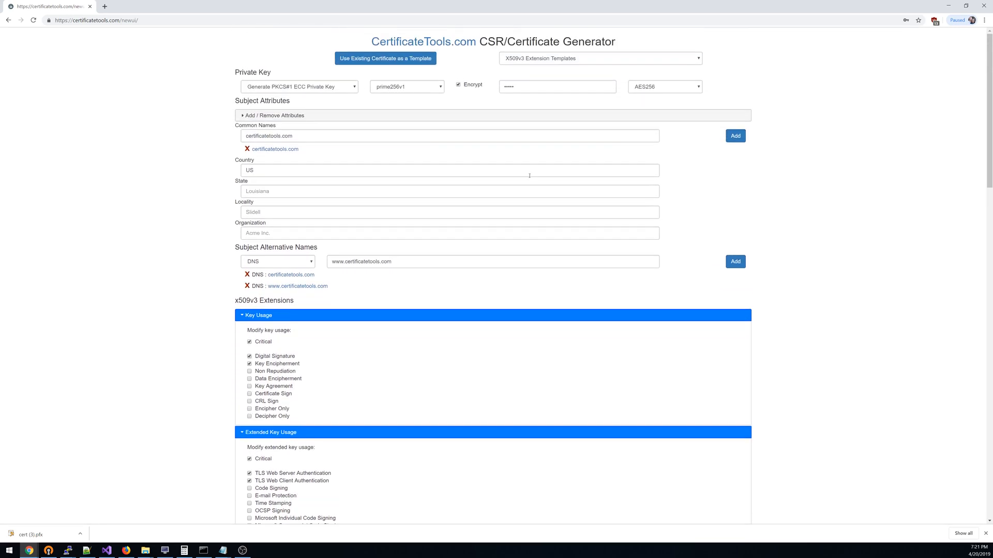
left_click(563, 59)
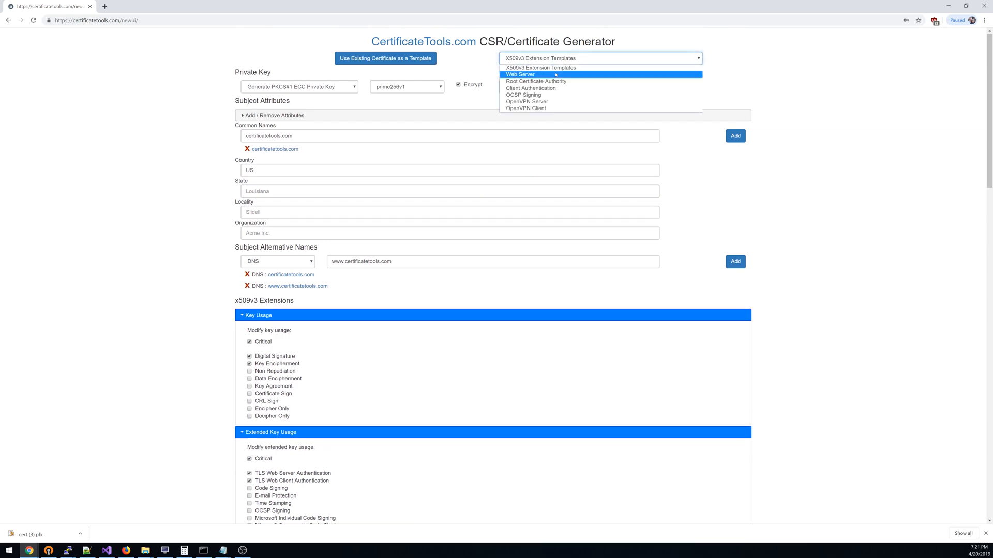
left_click(552, 82)
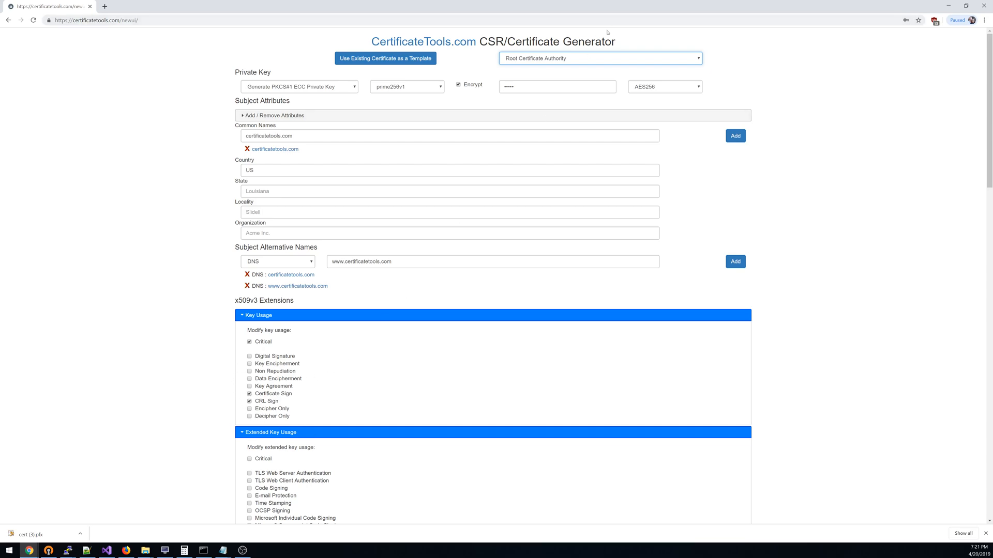
left_click(570, 59)
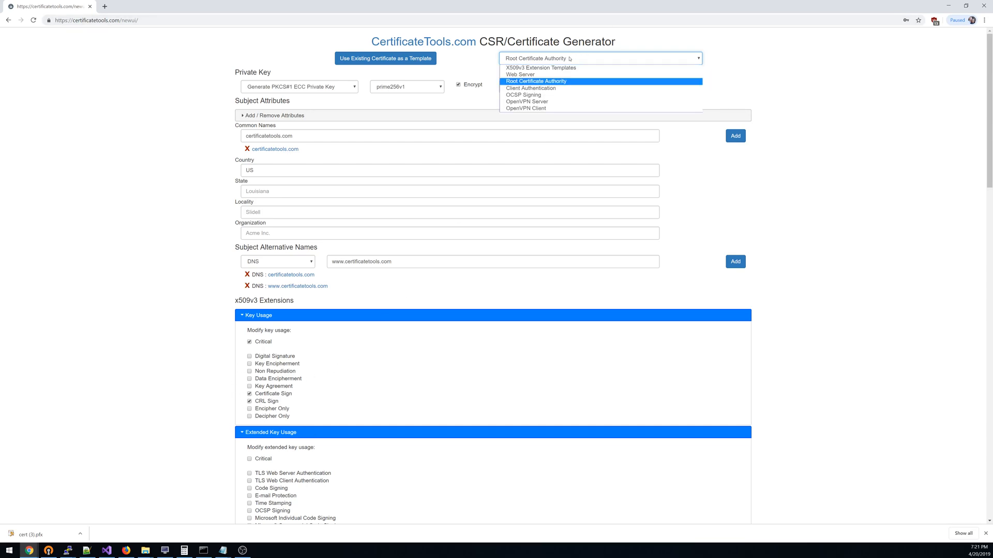
left_click(558, 73)
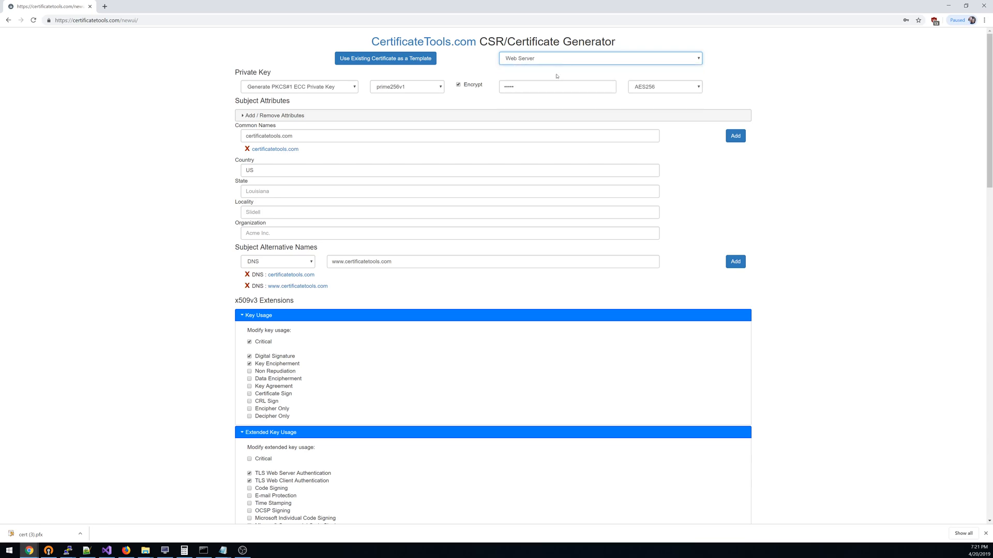
- Collapse the Key Usage and Extended Key Usage extensions and examine the Basic Constraints (CA) settings
left_click(242, 316)
left_click(248, 329)
left_click(247, 343)
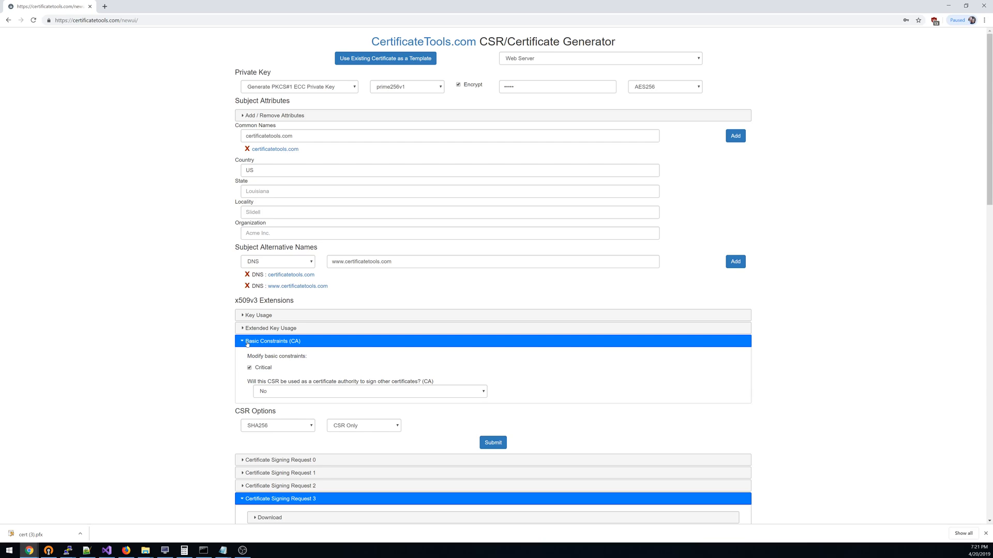
left_click(247, 342)
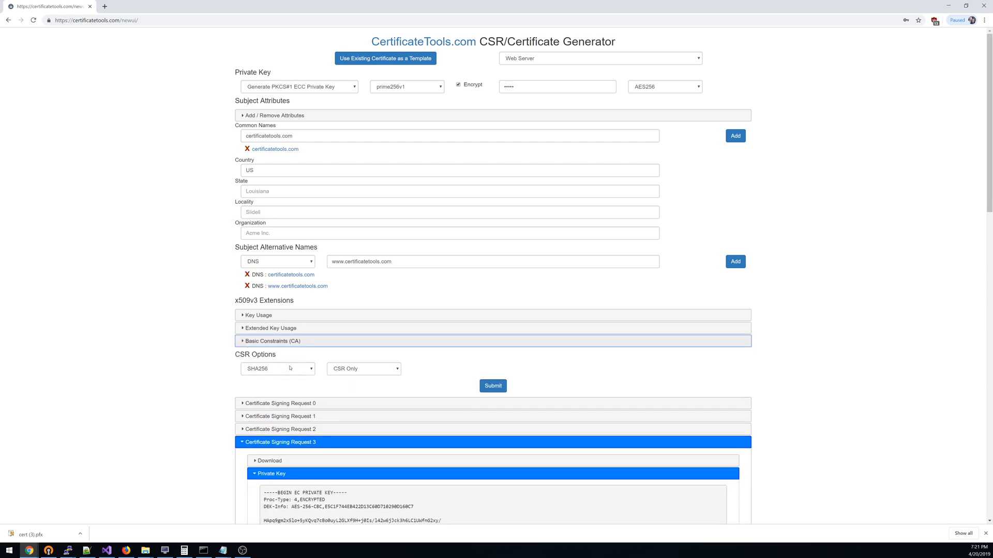
- Examine the available hash algorithms and signing choices, keeping SHA256 and CSR Only
left_click(290, 368)
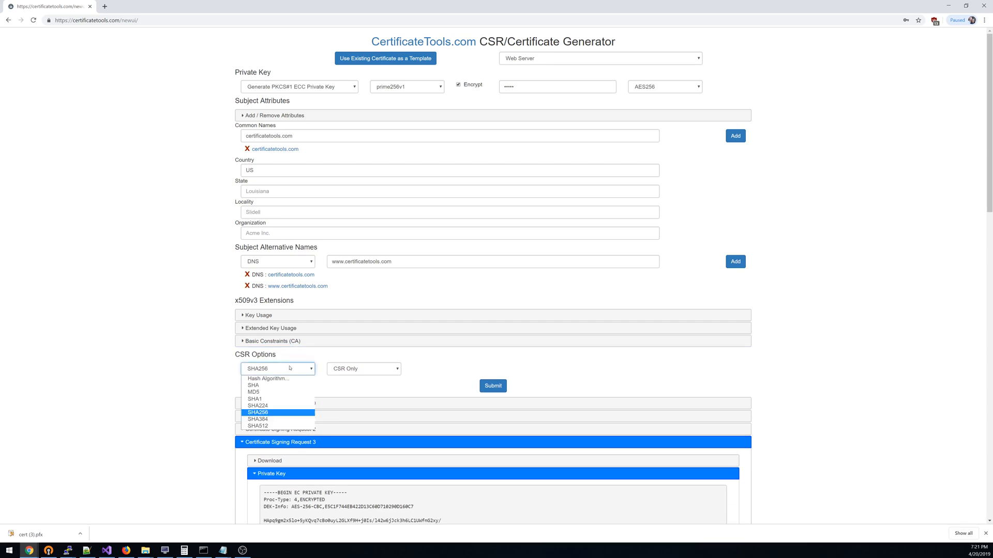
left_click(344, 371)
left_click(343, 369)
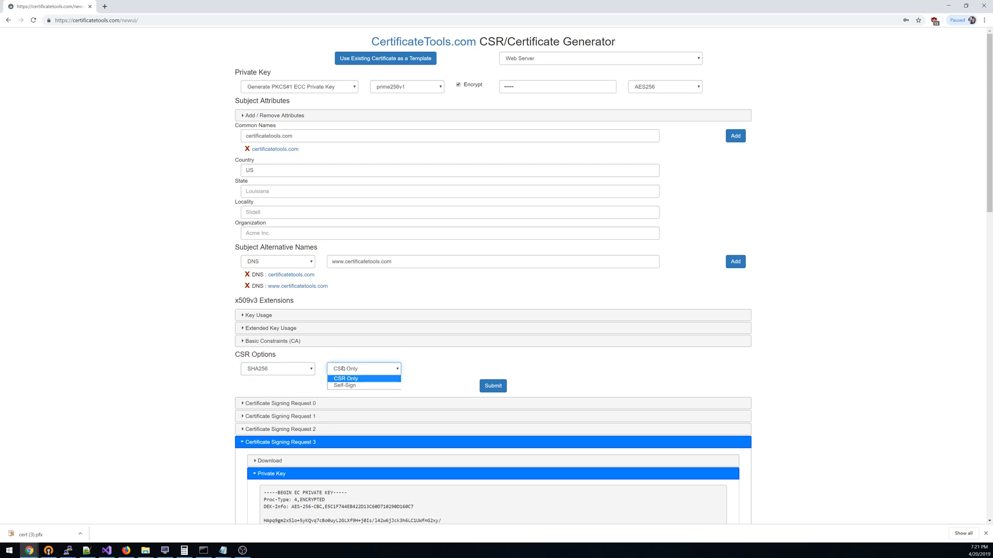
left_click(302, 369)
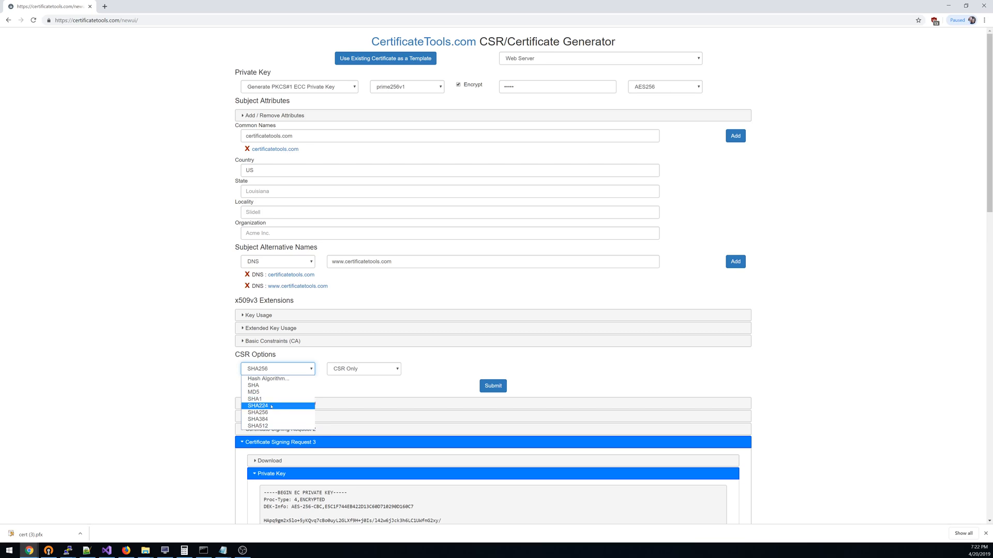
left_click(269, 412)
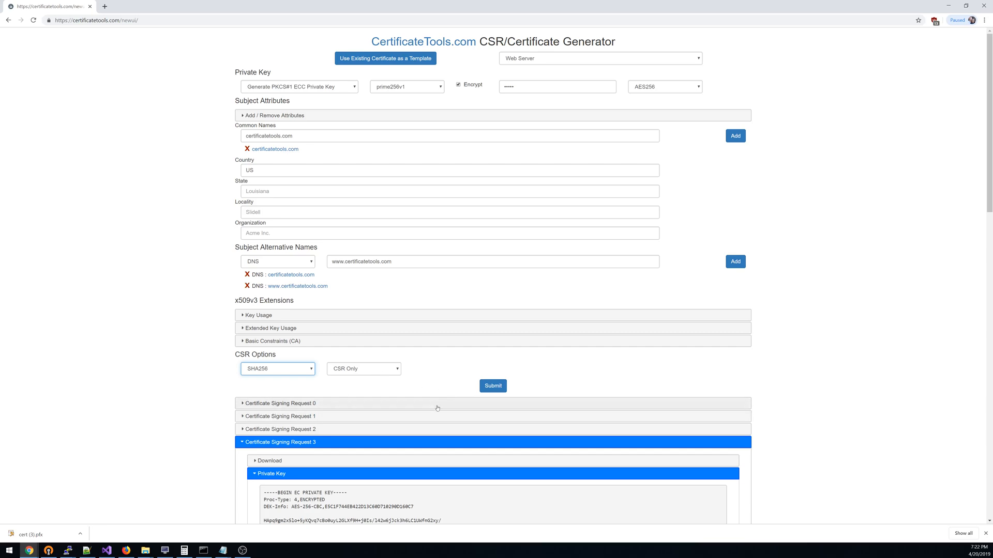
- Generate the signing request from the current settings and select its entire certificate request text
left_click(492, 387)
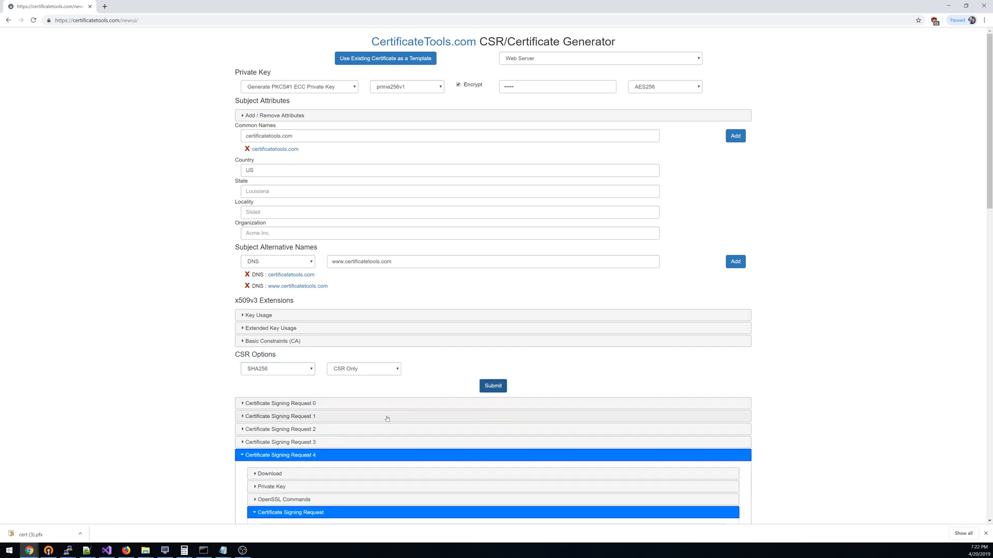
scroll(339, 422, "down", 3)
scroll(347, 436, "down", 3)
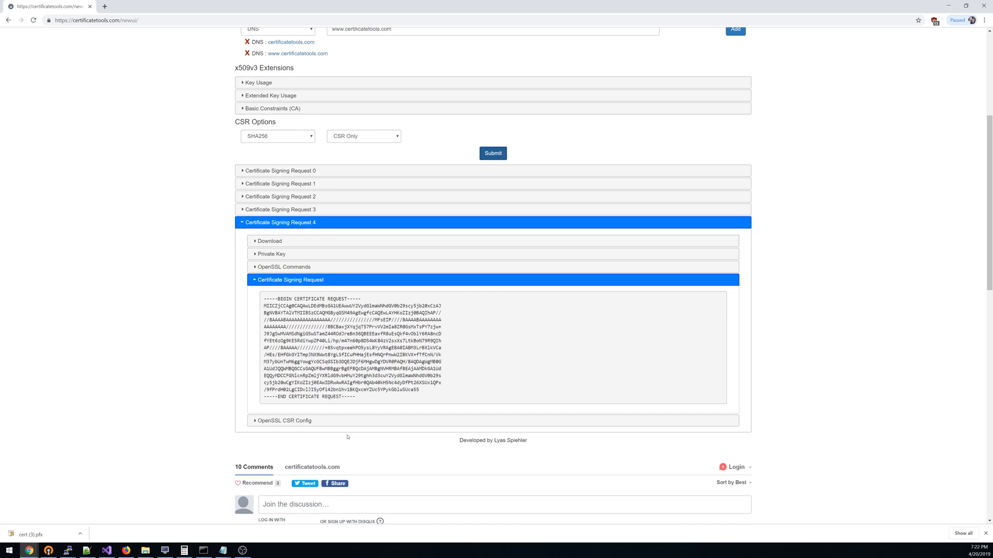
left_click_drag(355, 399, 265, 300)
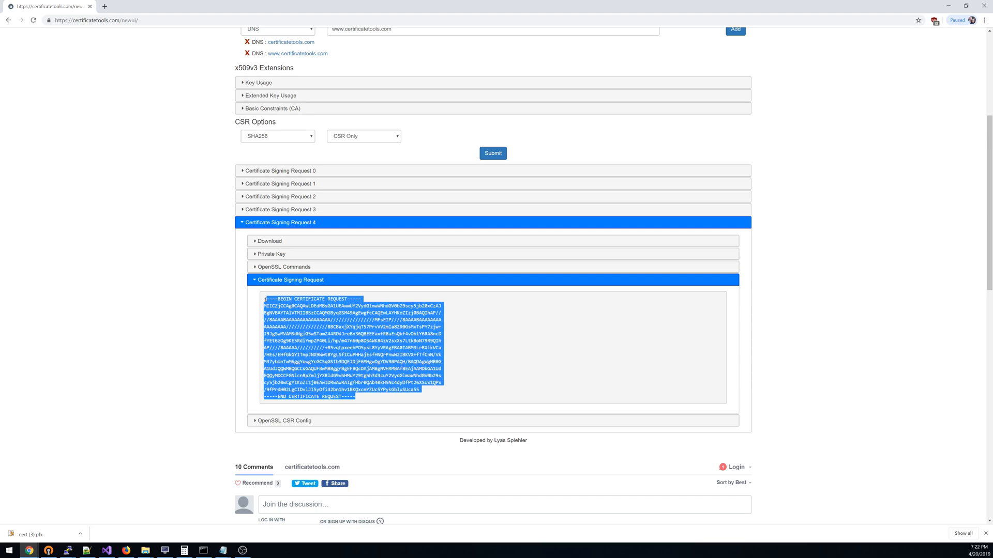
- Switch the CSR options to Self-Sign with a validity of 10 years and generate the certificate
scroll(265, 300, "up", 1)
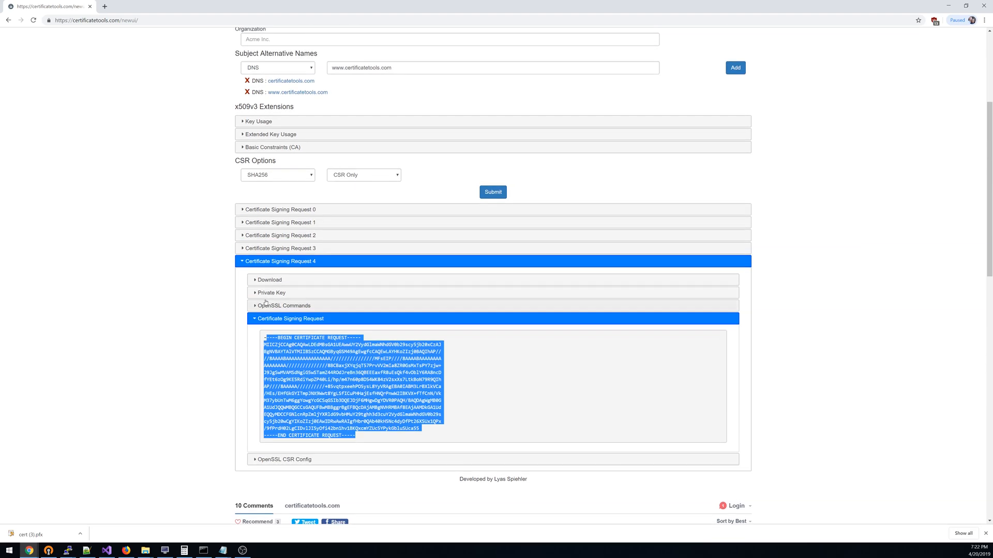
left_click(350, 179)
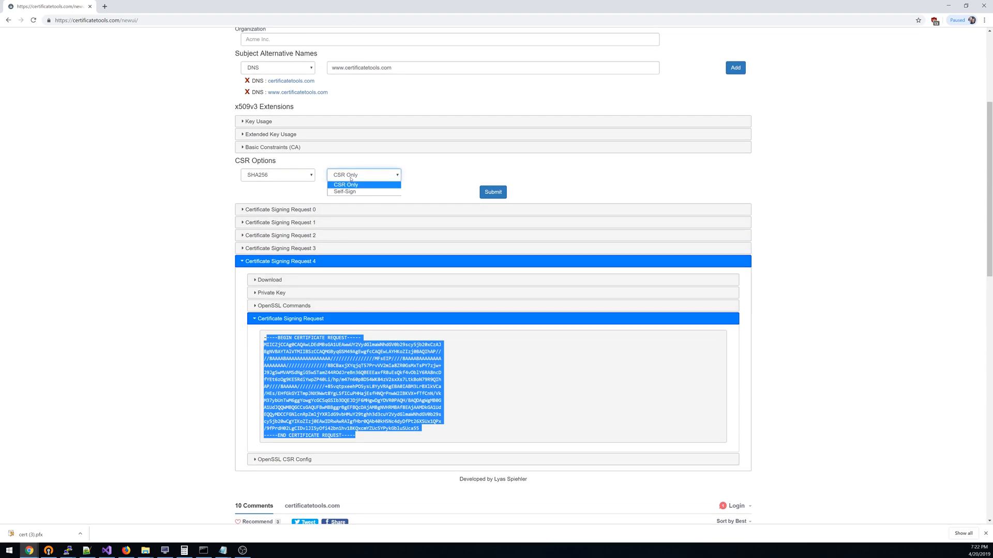
left_click(356, 193)
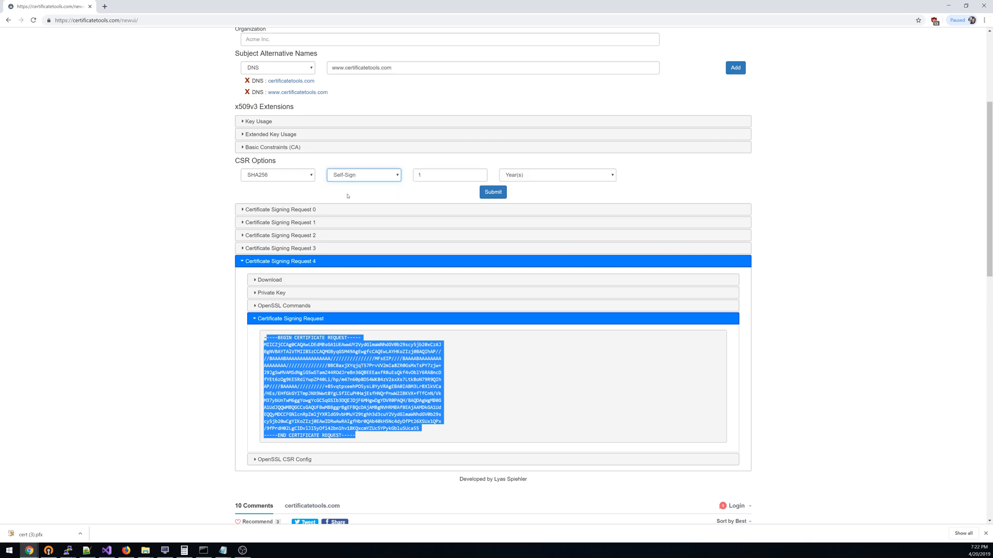
double_click(415, 176)
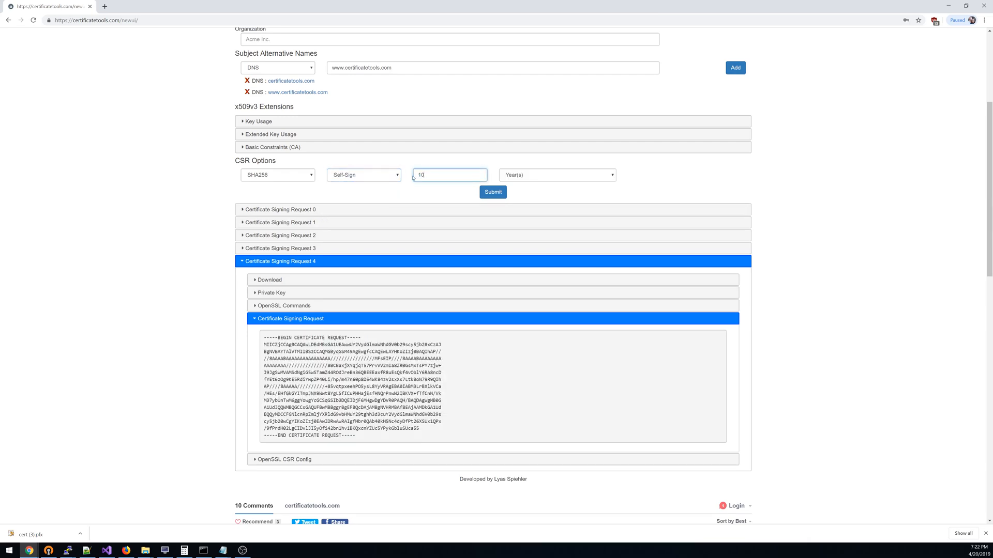
left_click(479, 192)
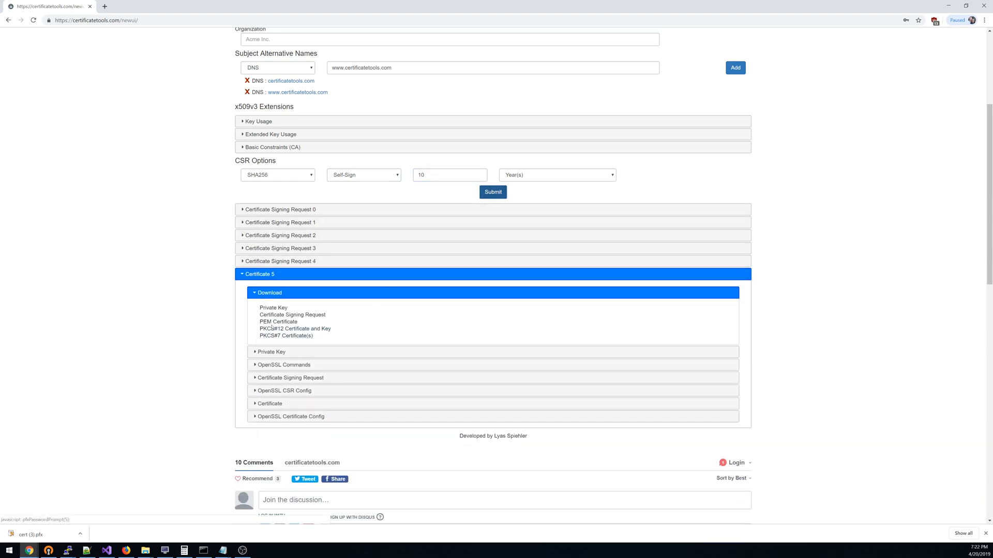
- View the new certificate's private key and download the PKCS#12 certificate and key, encrypted with the certificate password
left_click(267, 353)
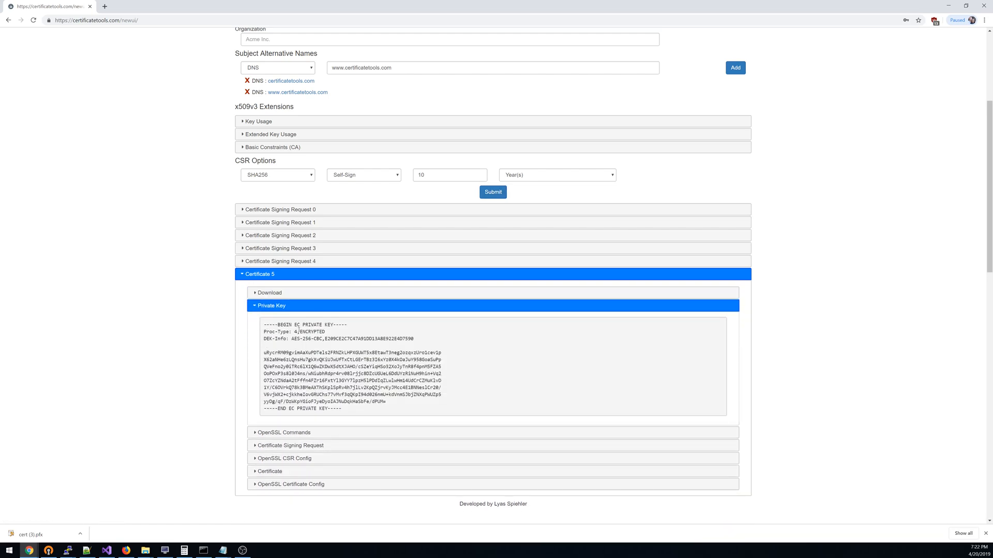
left_click(259, 293)
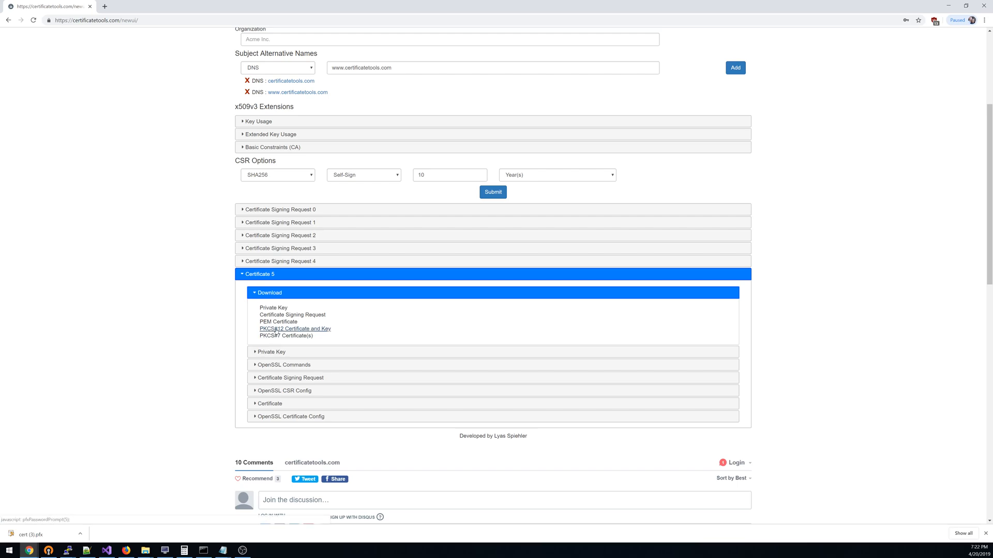
left_click(276, 330)
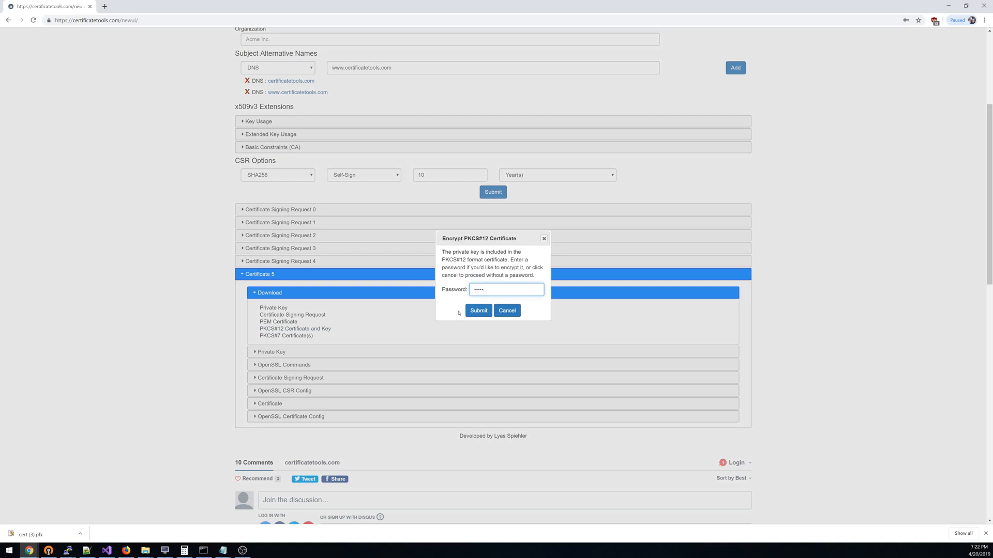
left_click(473, 311)
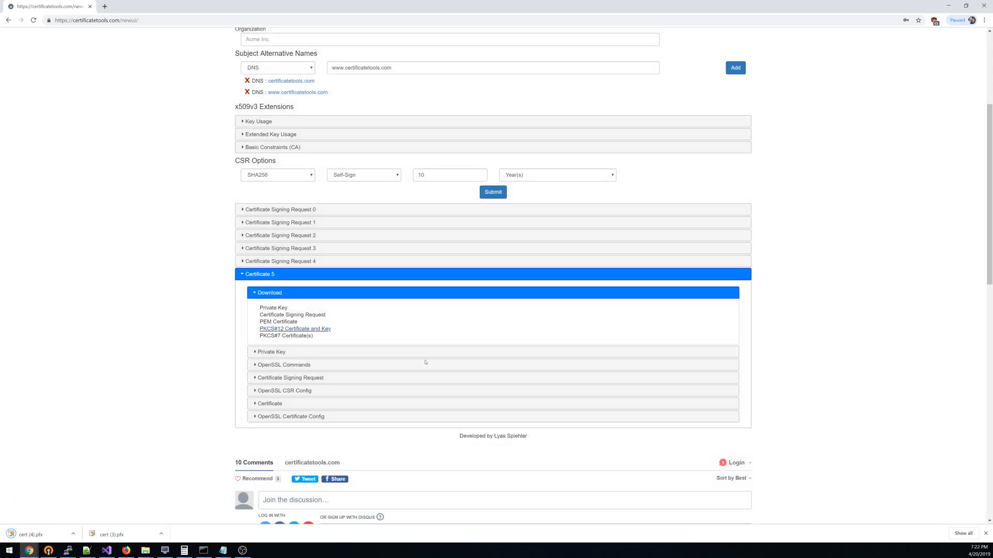
- Locate the downloaded cert (4).pfx file, view it in the Certificate Import Wizard and return to the generator page
left_click(82, 535)
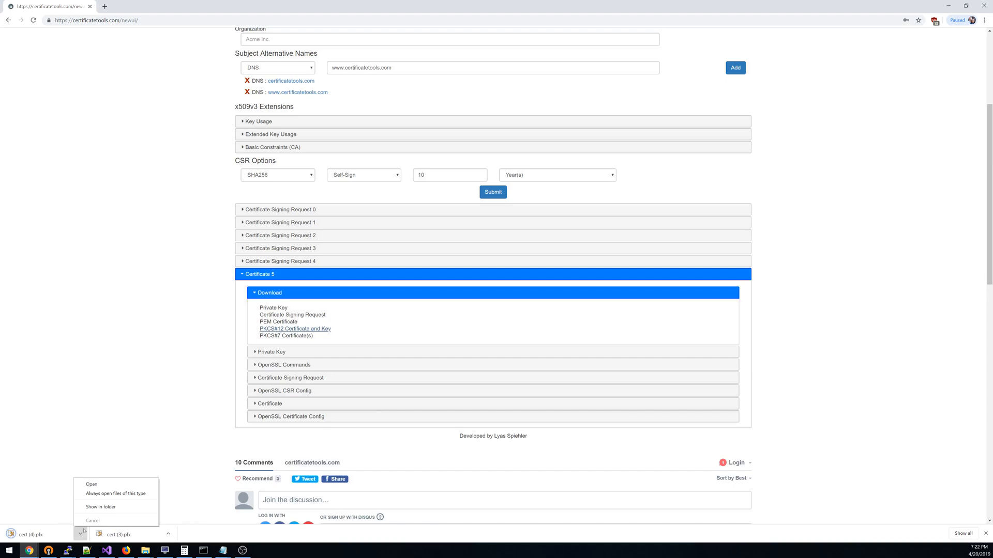
left_click(103, 511)
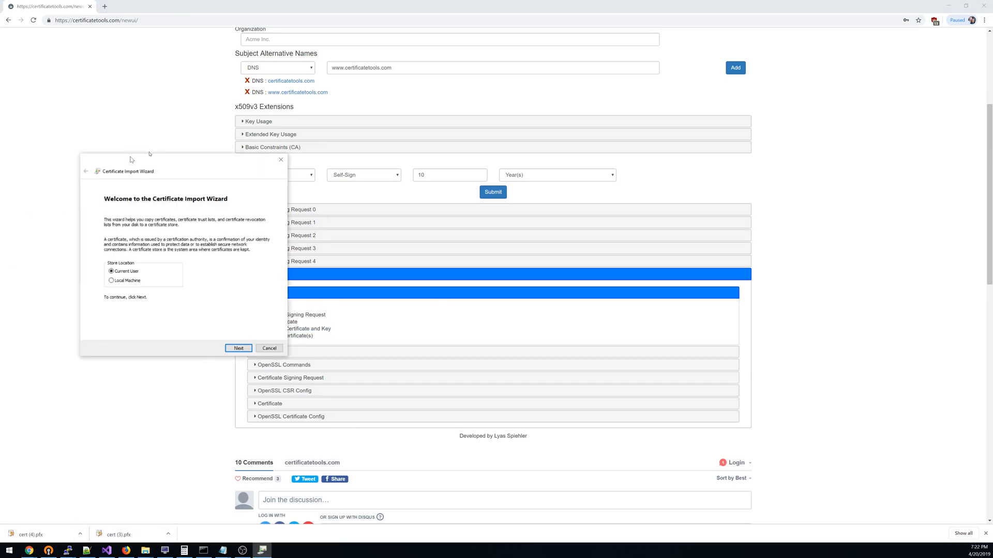
left_click(432, 319)
- Reload the certificate generator page to reset the form and dismiss the welcome message
scroll(435, 320, "up", 4)
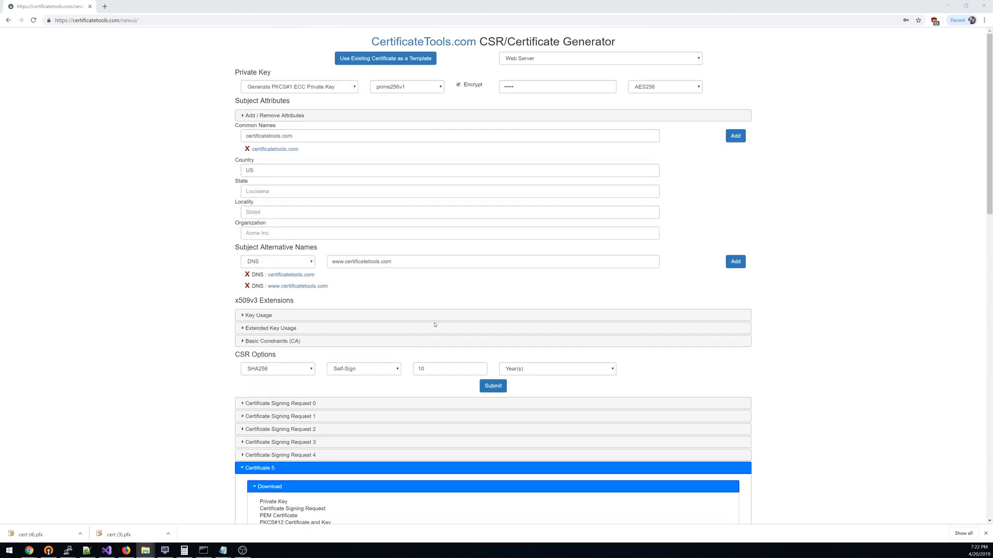
left_click(129, 21)
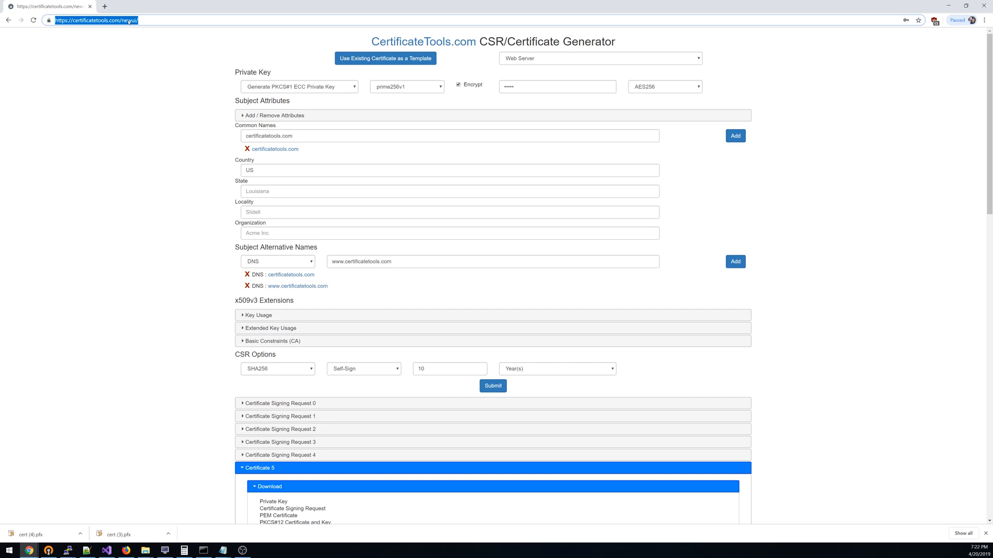
key("Return")
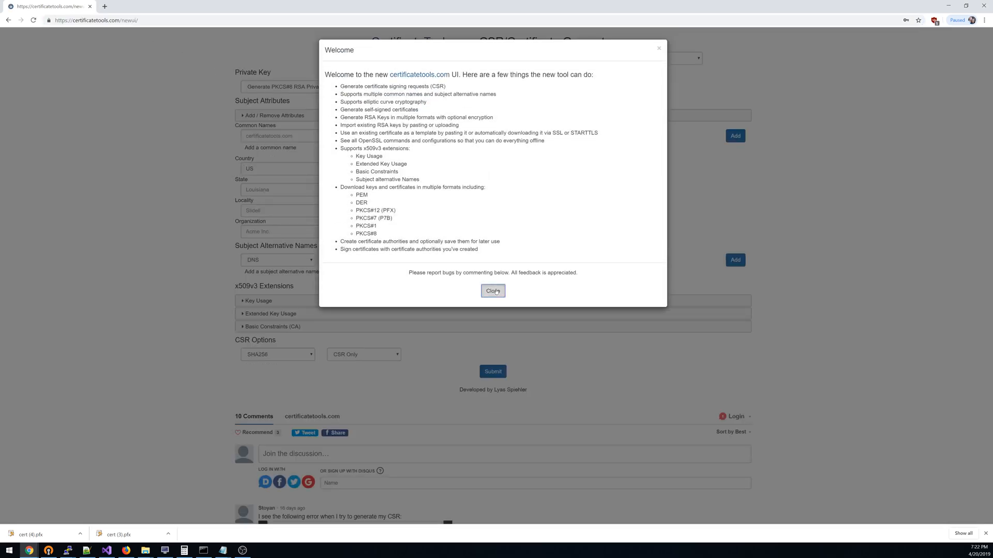
left_click(494, 291)
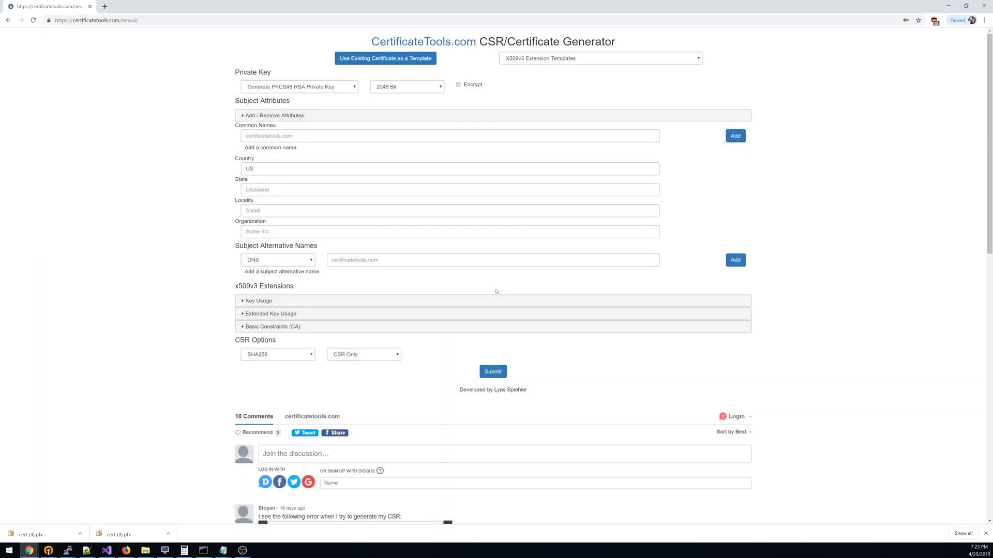
- Use an existing certificate as a template by downloading it from google.com over HTTPS on port 443
left_click(357, 60)
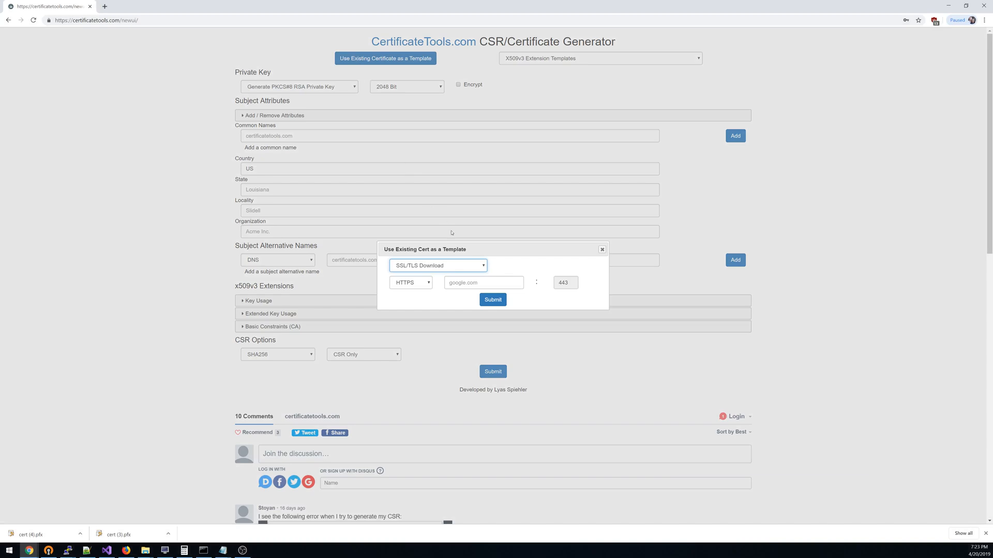
left_click(455, 282)
type("google.com")
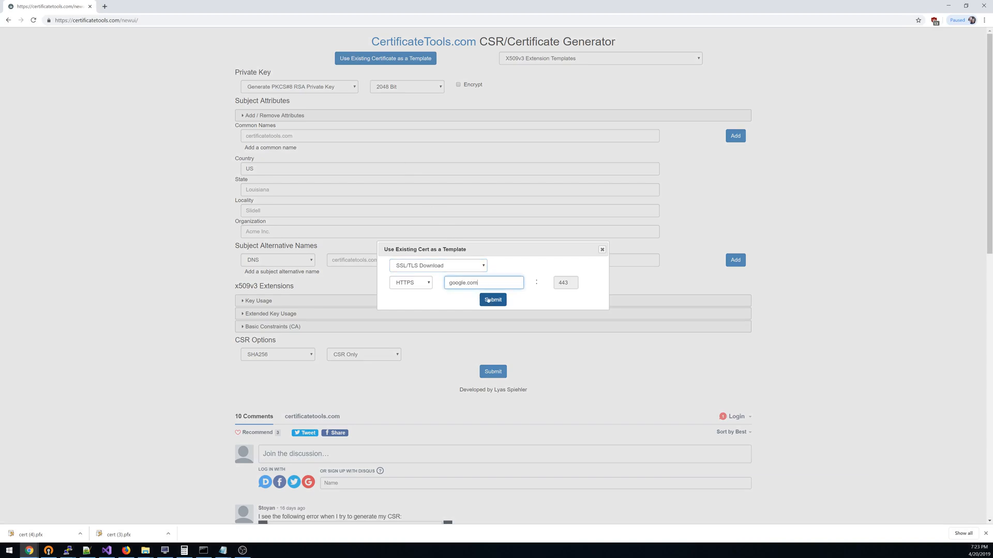
left_click(492, 300)
- Choose Google Internet Authority G3 from the returned certificate chain and load it into the form
left_click(480, 286)
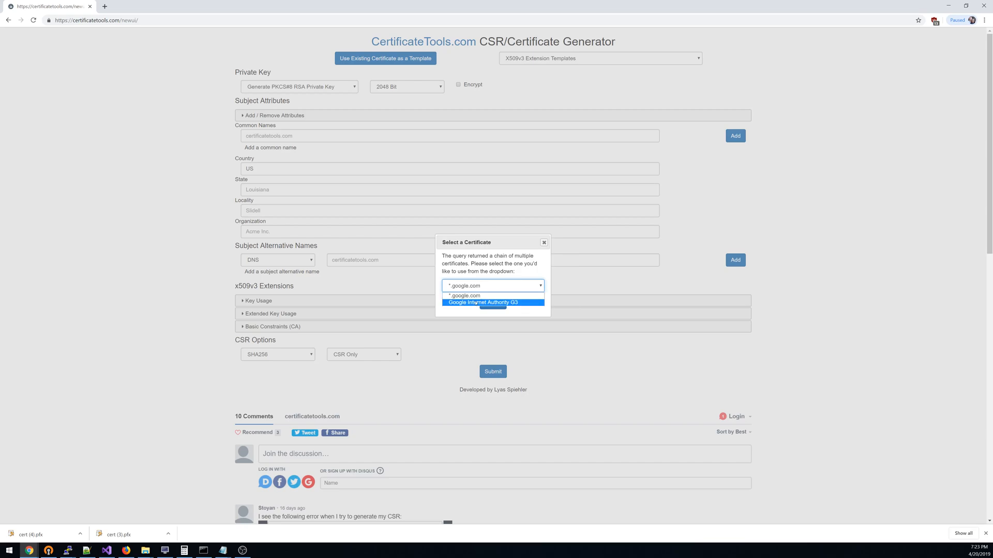
left_click(475, 302)
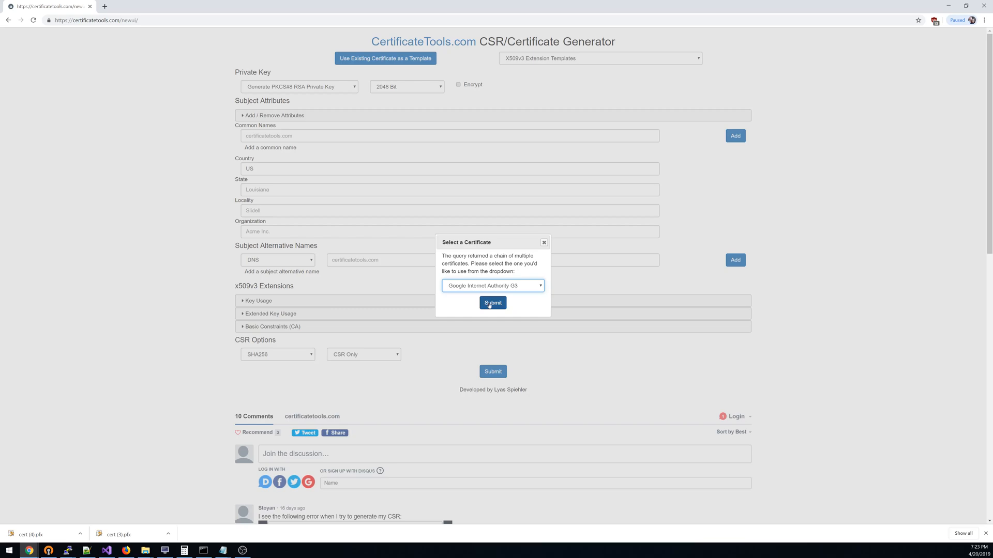
left_click(489, 304)
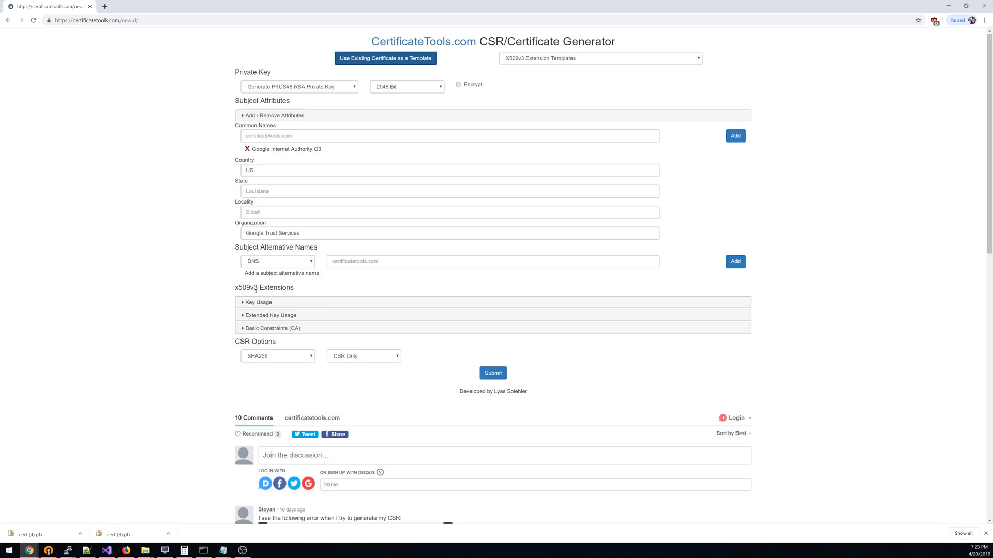
- Review the Key Usage, Extended Key Usage and Basic Constraints (CA) settings loaded from the template, collapsing each section again
left_click(254, 302)
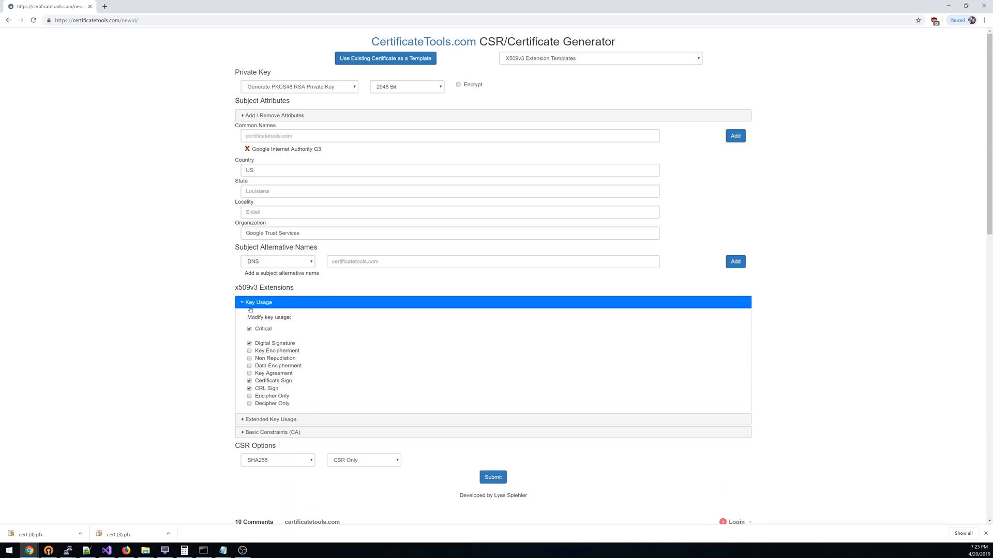
left_click(250, 305)
left_click(251, 317)
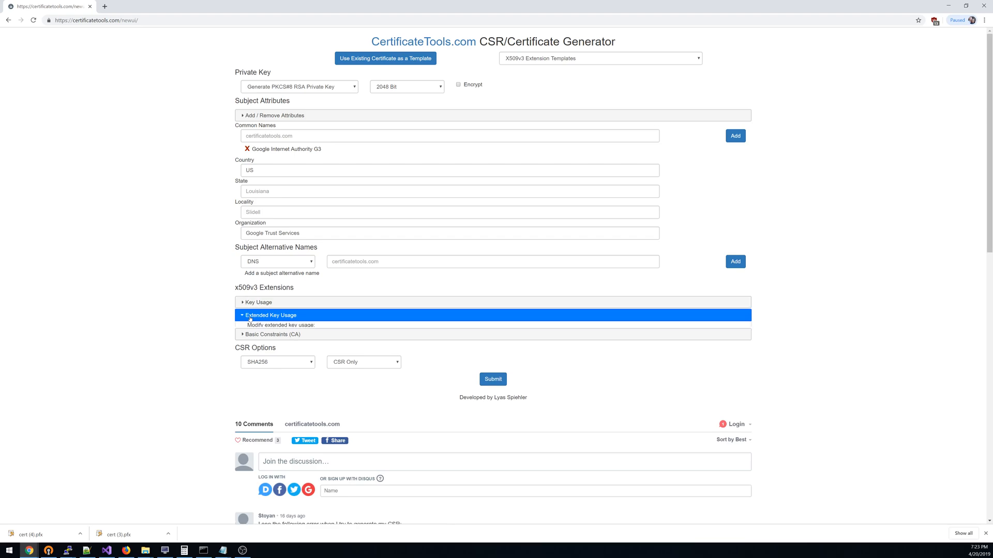
left_click(250, 316)
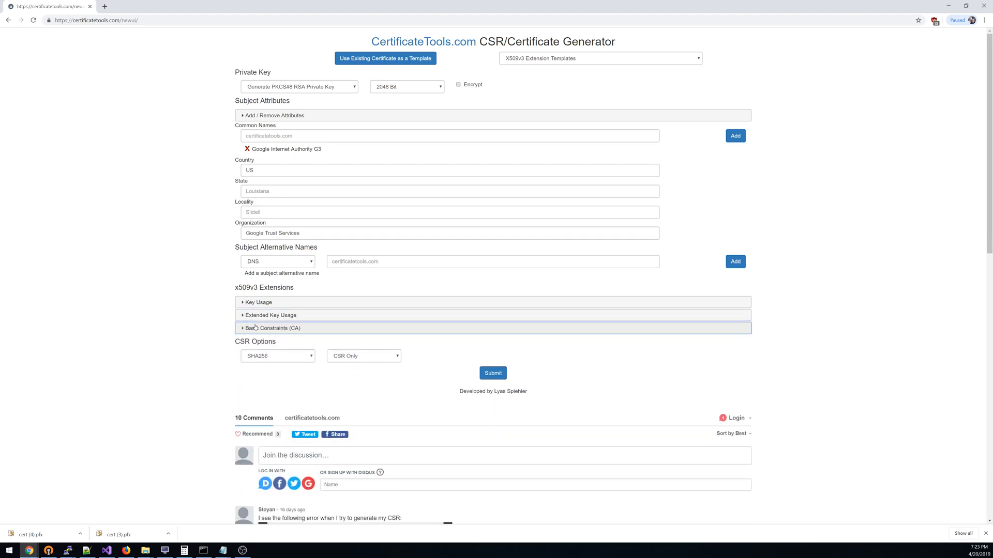
left_click(255, 327)
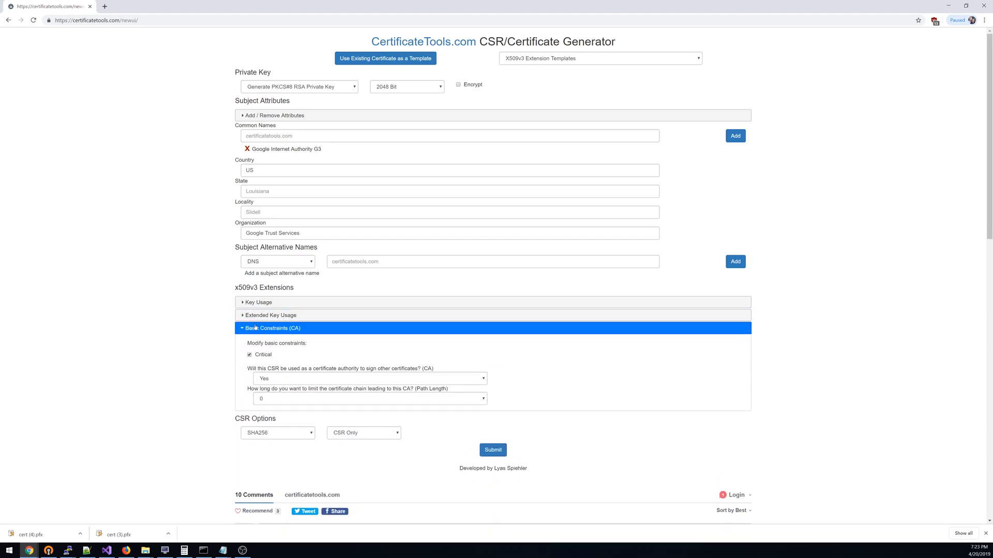
left_click(255, 328)
- Generate a self-signed Google Internet Authority G3 certificate valid for 10 years, proceeding without subject alternative names
left_click(362, 356)
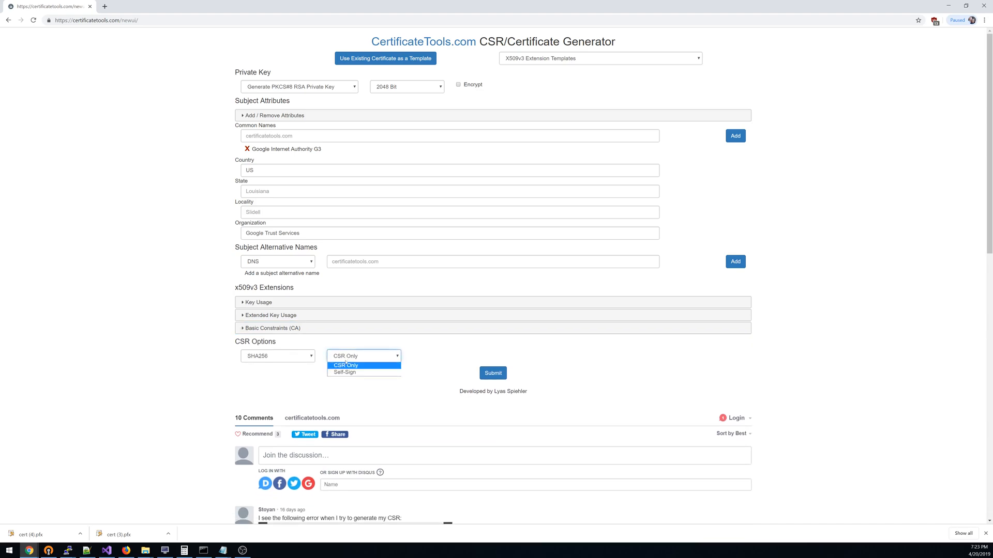
left_click(347, 372)
left_click(424, 358)
left_click(492, 374)
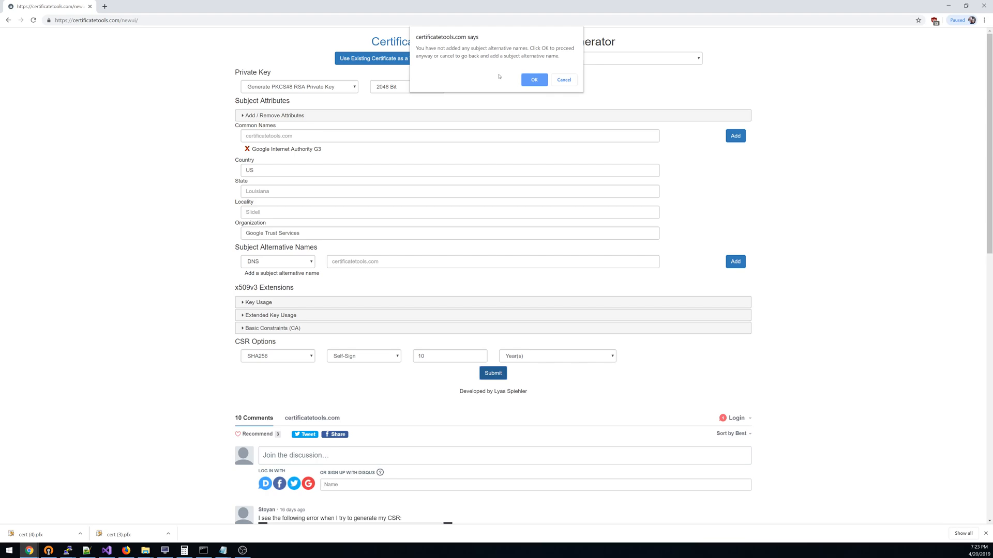
left_click(533, 80)
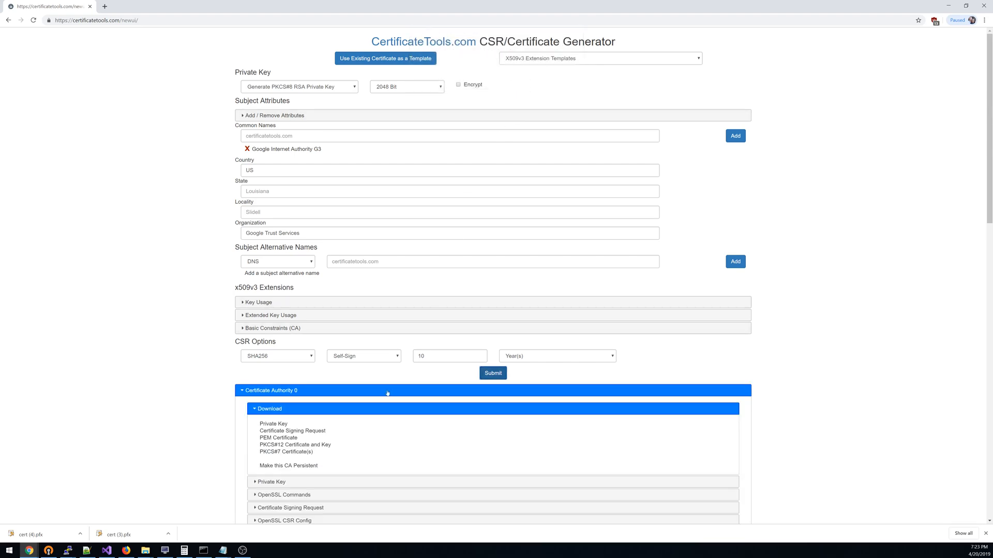
- Change the CSR signing option to Sign with Certificate Authority 0
scroll(362, 414, "down", 2)
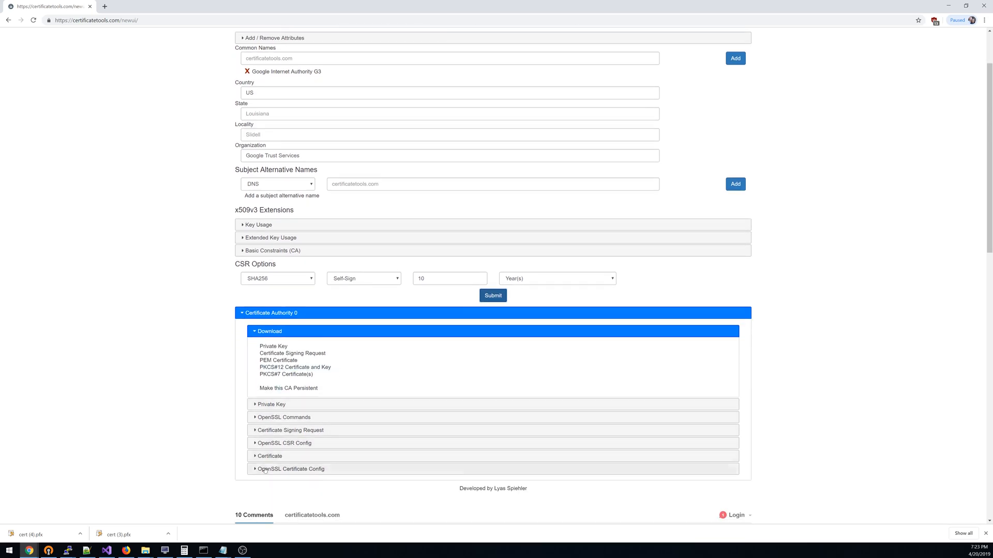
left_click(390, 282)
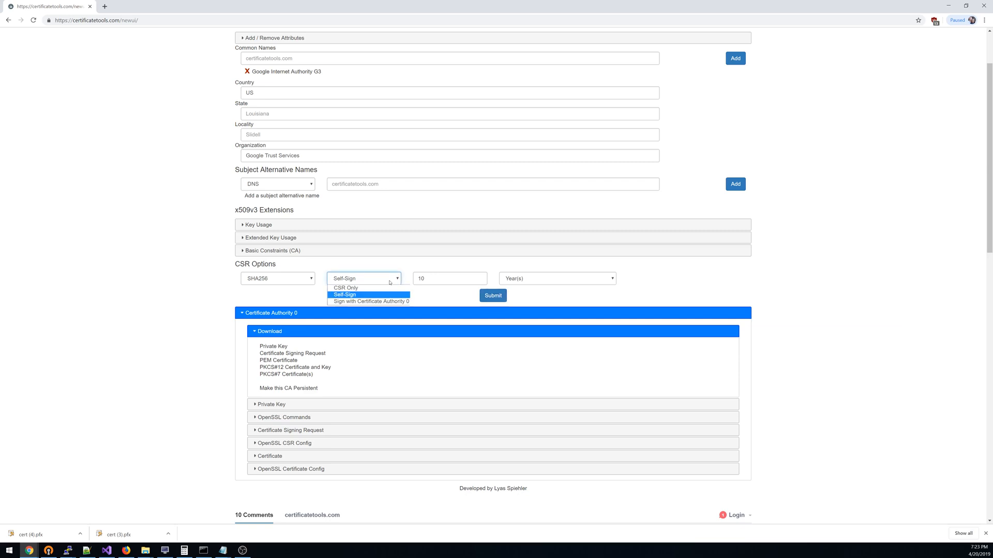
left_click(364, 302)
left_click(189, 308)
- Download the google.com certificate chain over HTTPS again and load the *.google.com certificate into the form as the template
scroll(189, 309, "up", 2)
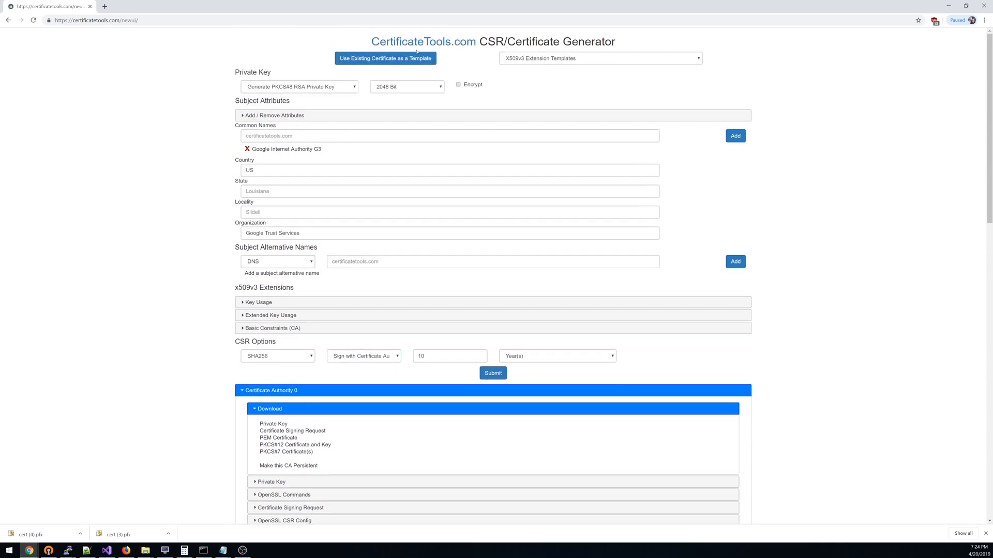
left_click(389, 60)
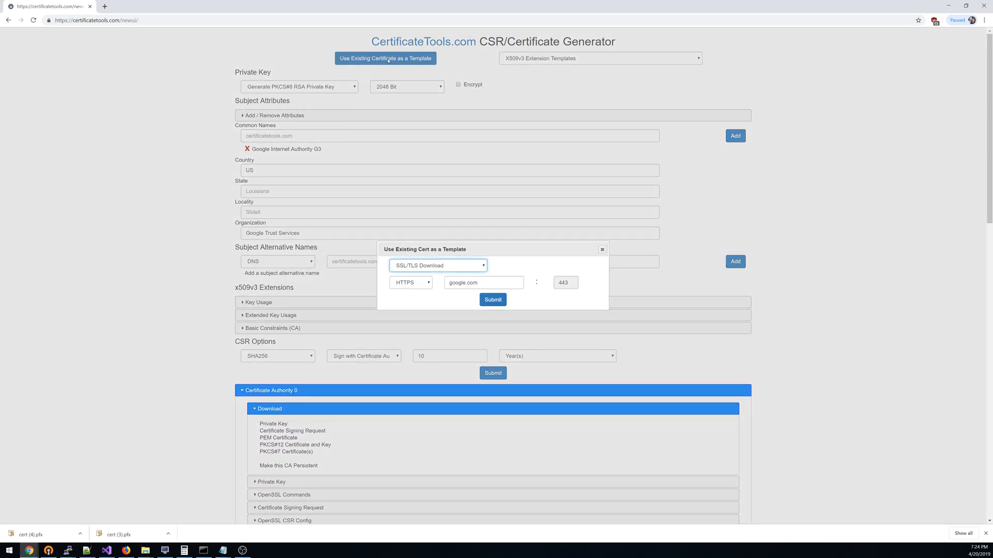
left_click(493, 299)
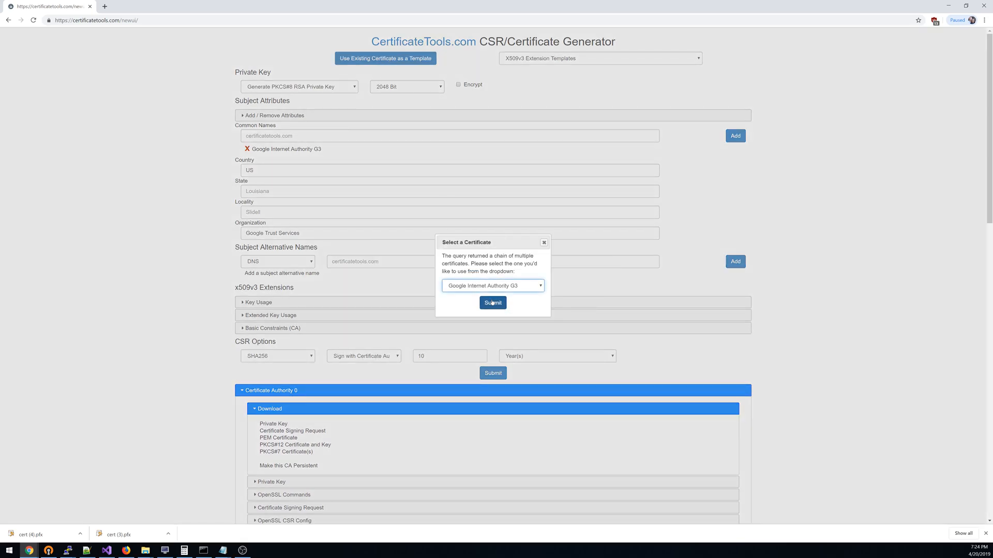
left_click(490, 287)
left_click(490, 296)
left_click(491, 303)
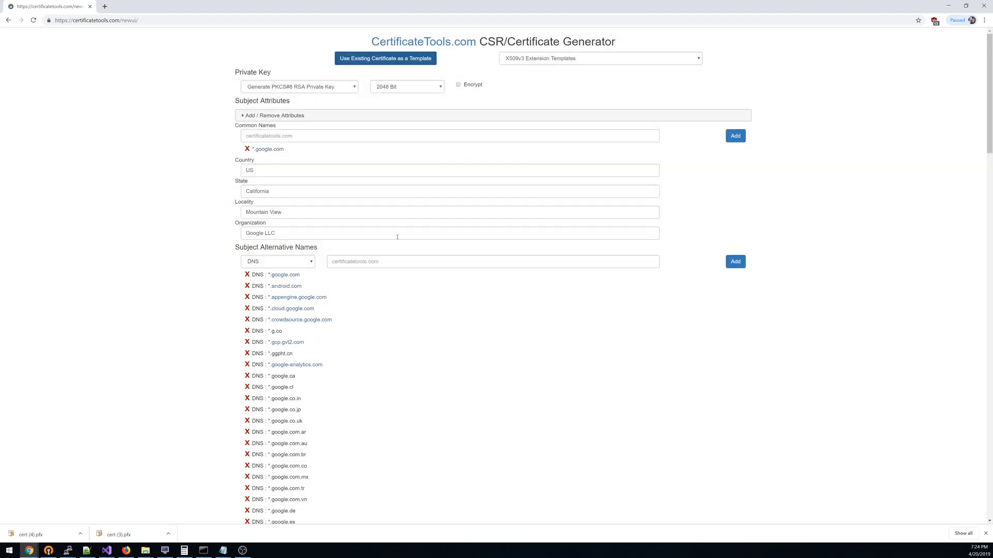
- Check the loaded DNS alternative names and generate the *.google.com certificate signed by Certificate Authority 0 for 10 years
scroll(399, 239, "down", 8)
scroll(398, 239, "down", 6)
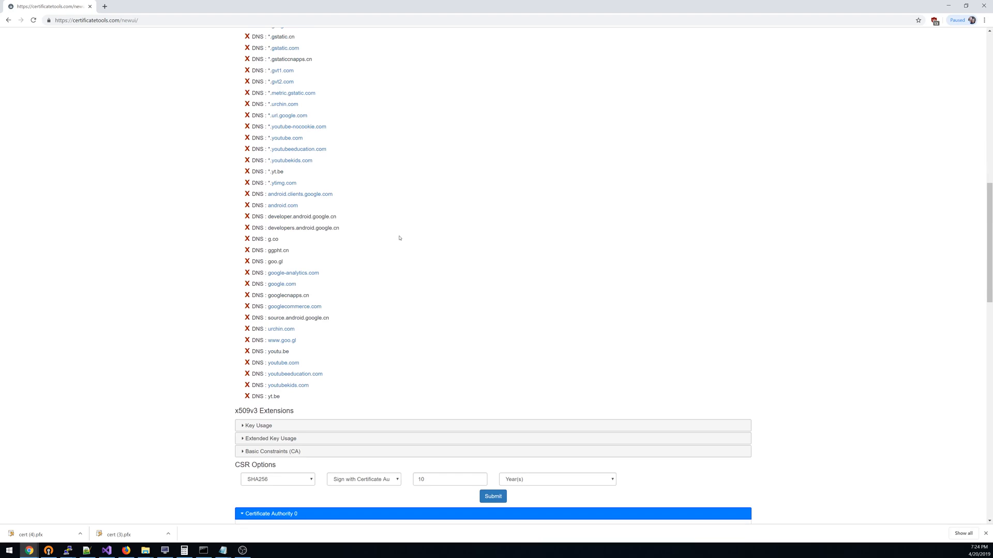
scroll(400, 238, "down", 2)
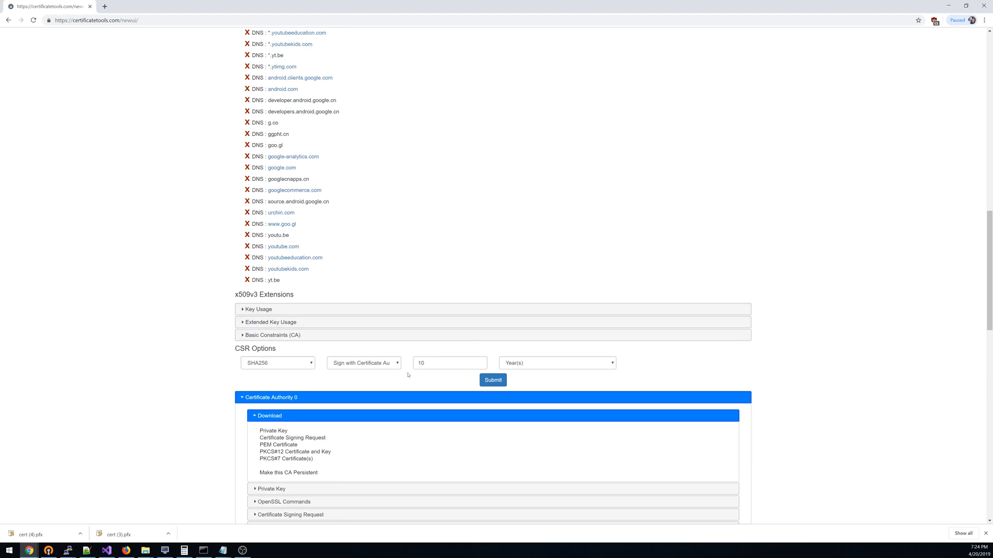
scroll(390, 347, "down", 1)
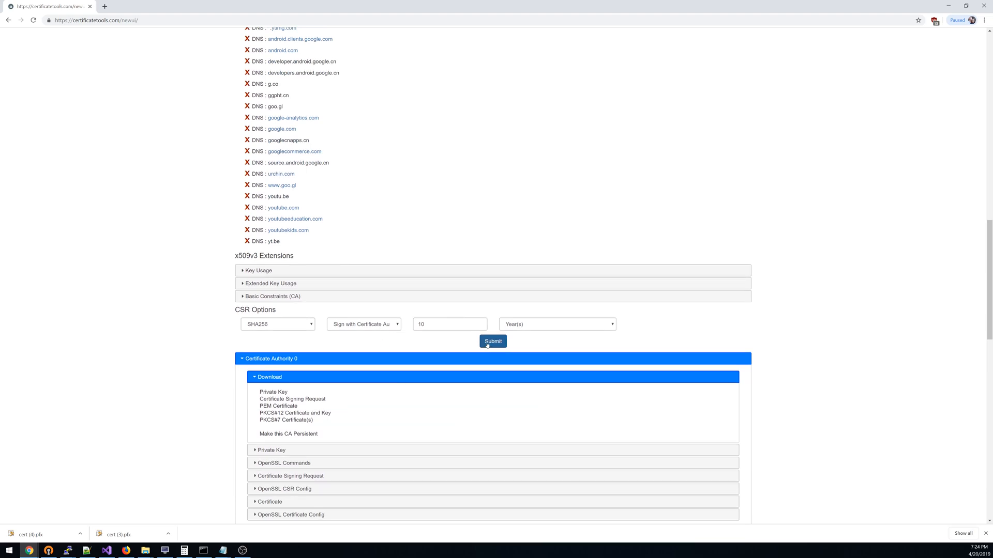
left_click(396, 324)
left_click(397, 325)
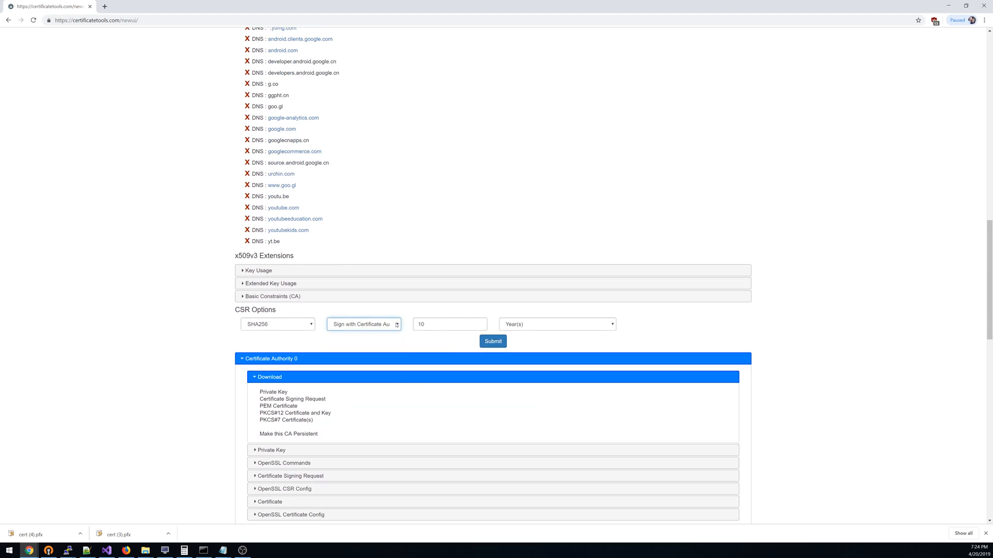
left_click(494, 345)
- Download Certificate 1 as PKCS#7, open cert (3).p7b in the certificate manager and display its Certificates folder
scroll(494, 345, "down", 3)
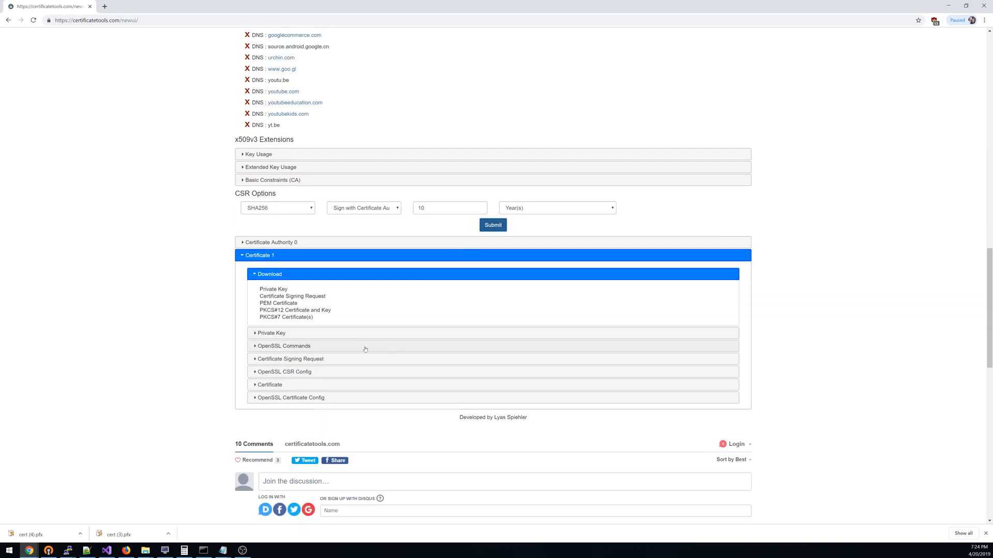
left_click(293, 318)
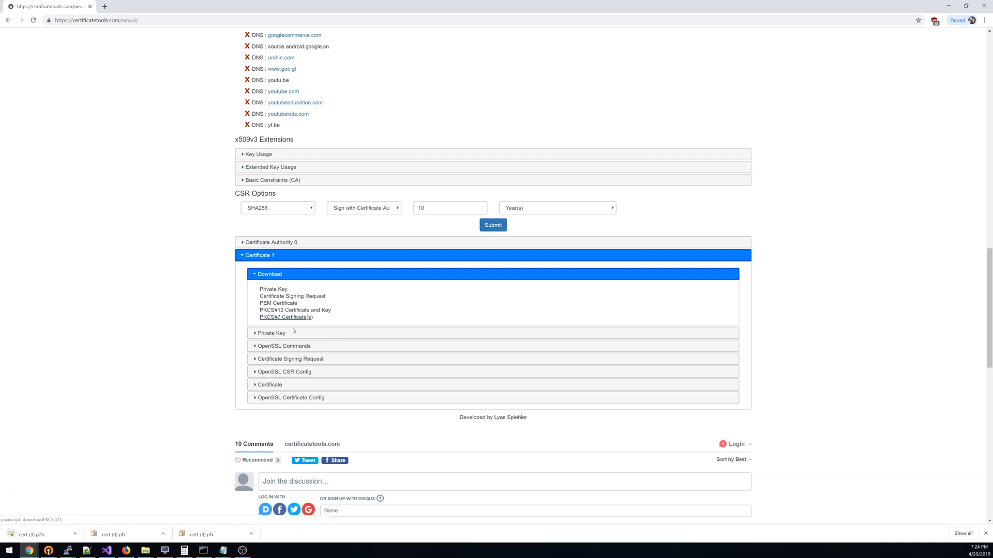
left_click(58, 535)
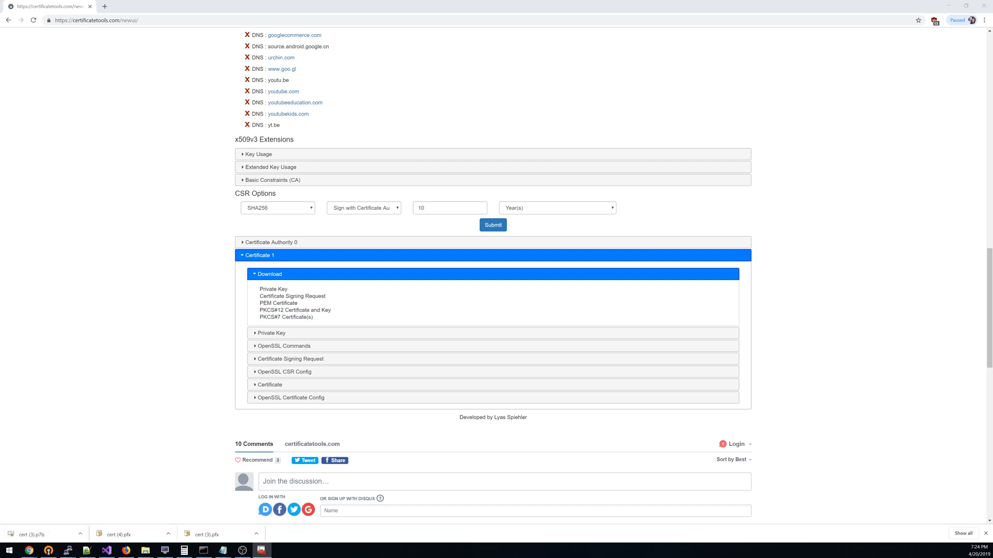
left_click(109, 197)
left_click(140, 204)
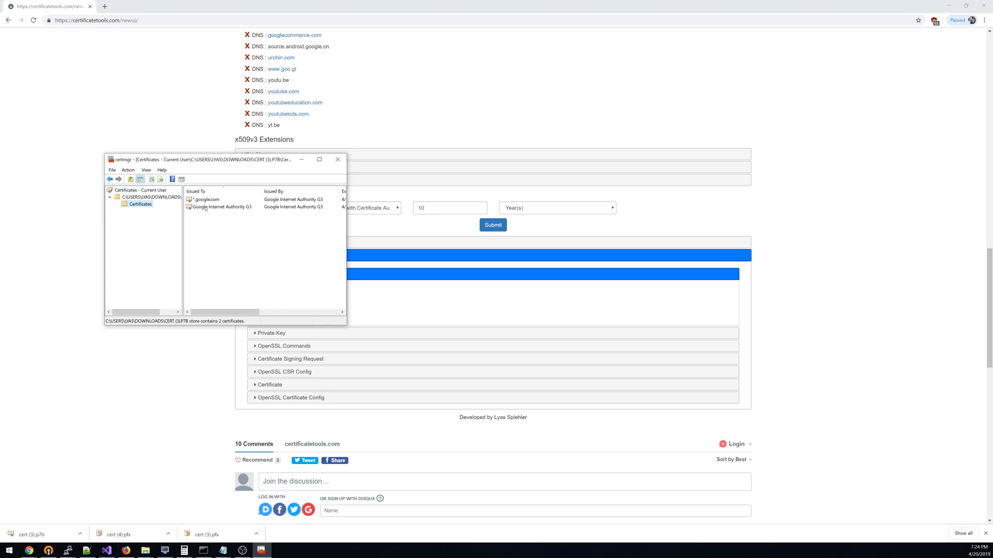
- Examine the Google Internet Authority G3 certificate and the certification path of *.google.com, then close the certificate manager
double_click(206, 208)
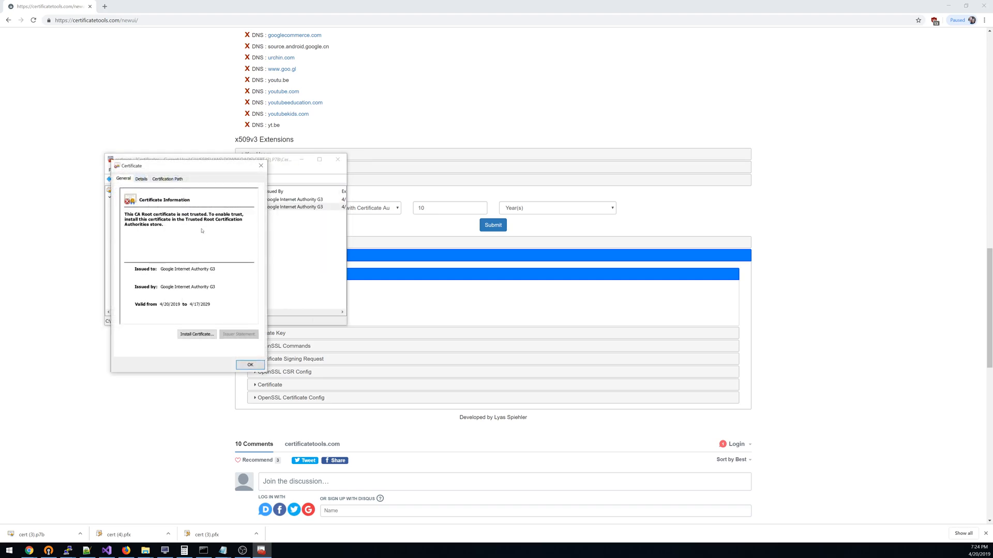
left_click(261, 165)
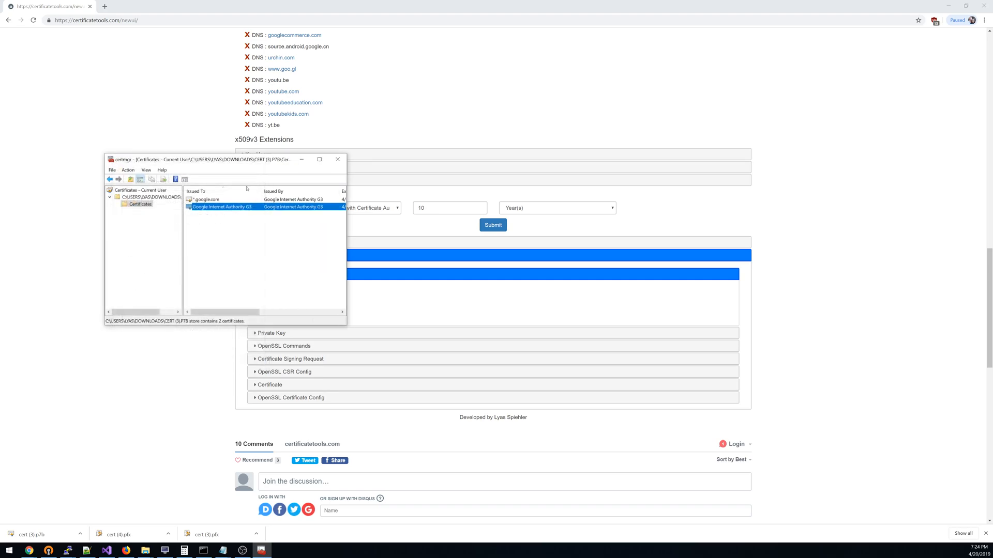
double_click(207, 199)
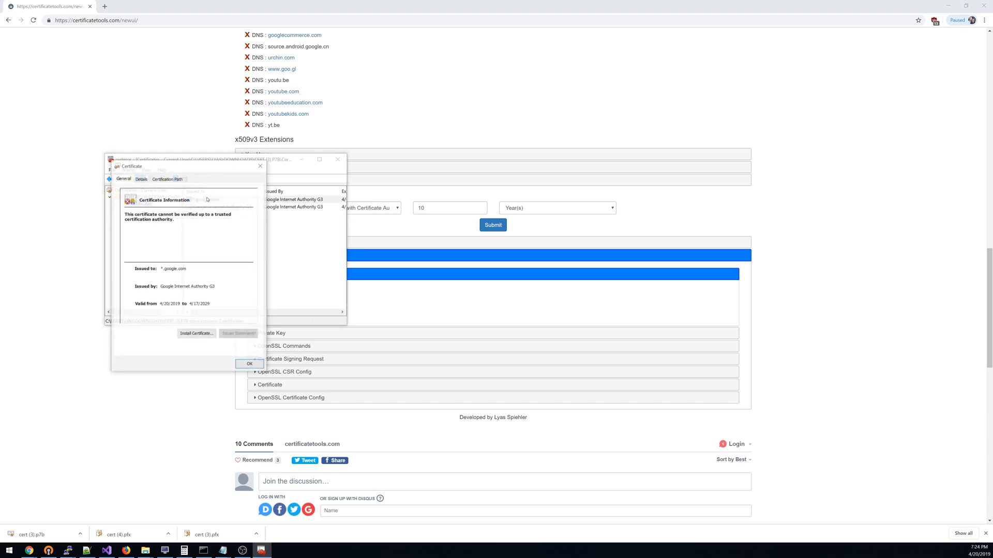
left_click(166, 179)
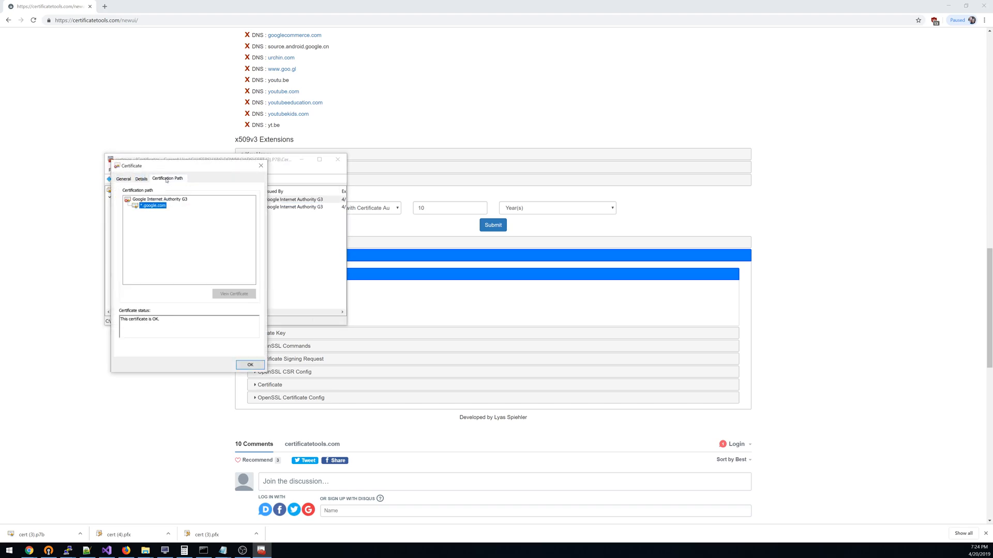
left_click(248, 367)
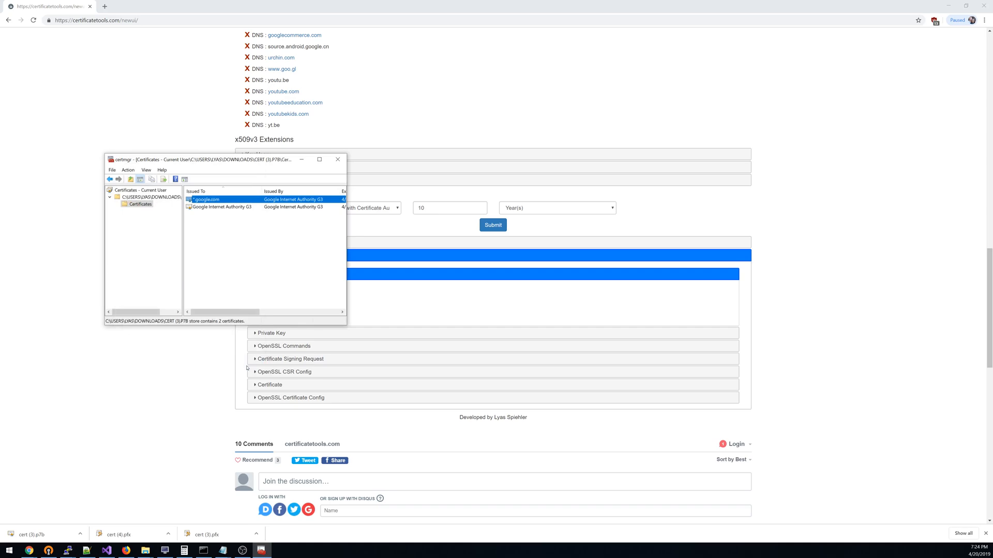
left_click(338, 160)
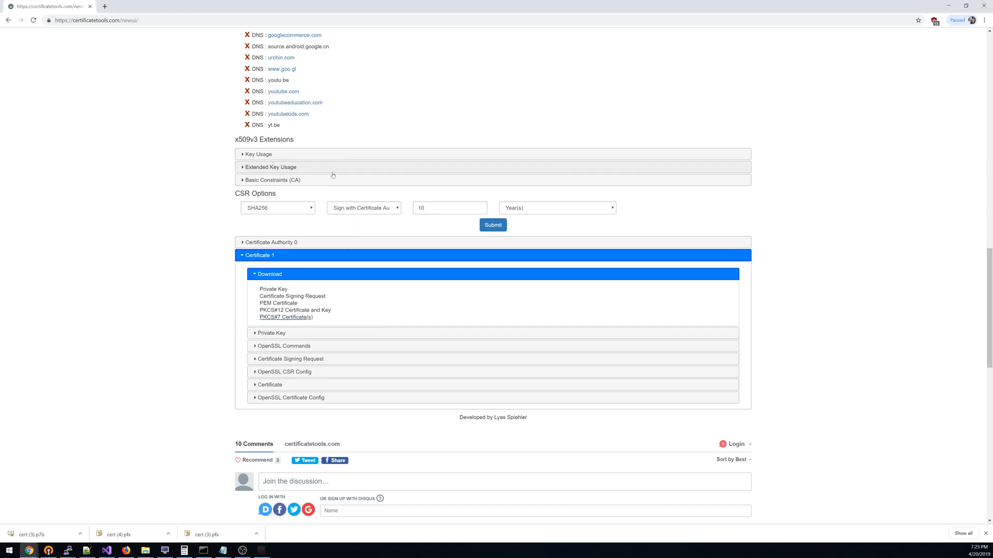
scroll(216, 265, "down", 3)
scroll(216, 264, "down", 2)
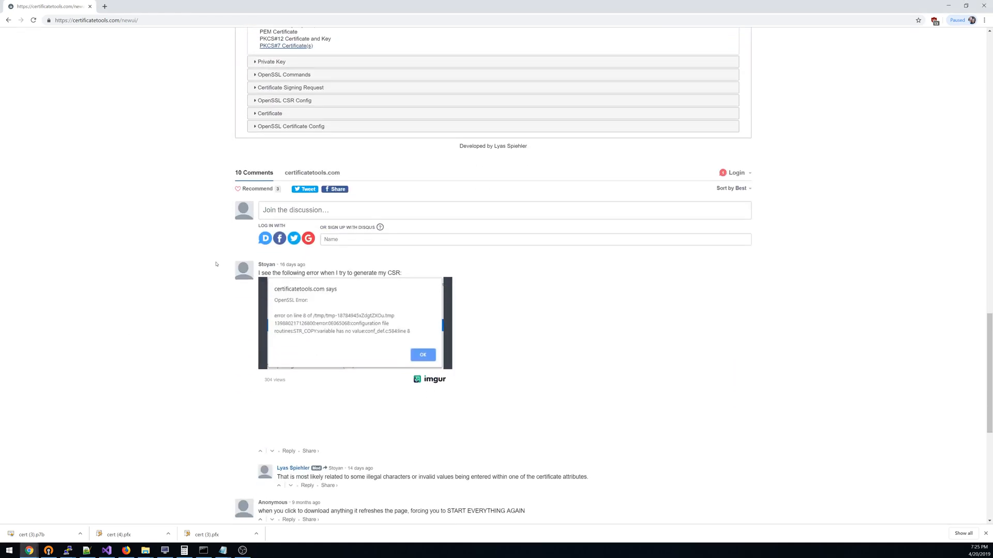
scroll(216, 265, "up", 9)
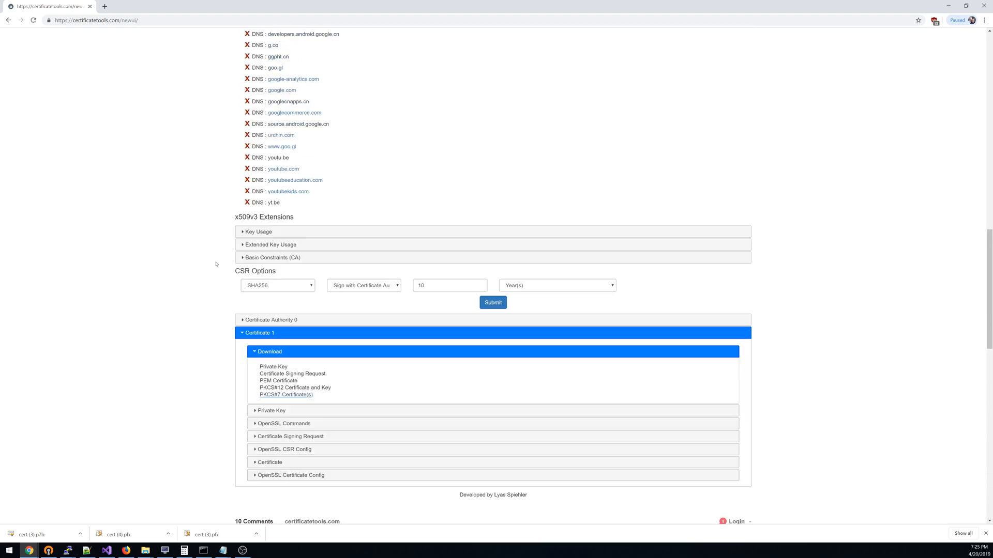
scroll(216, 264, "up", 15)
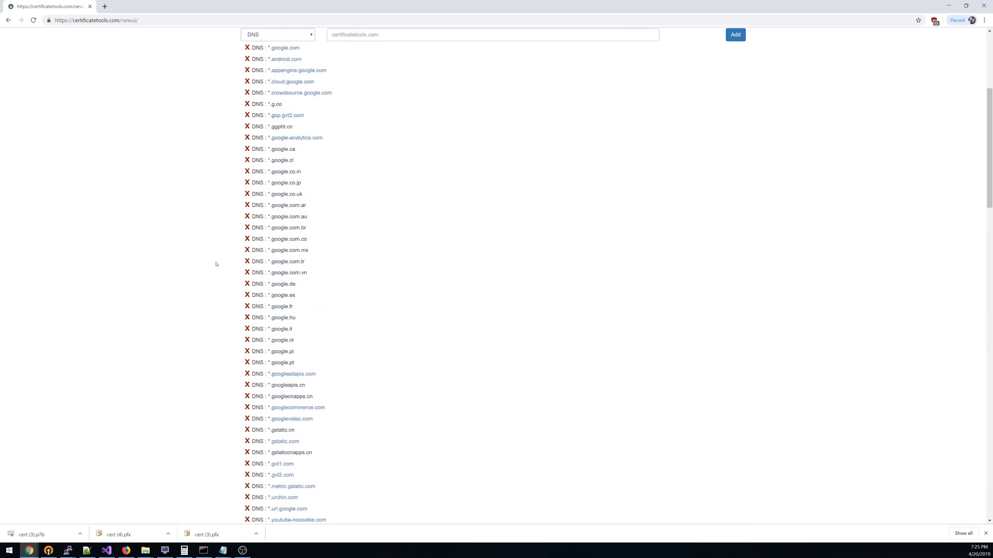